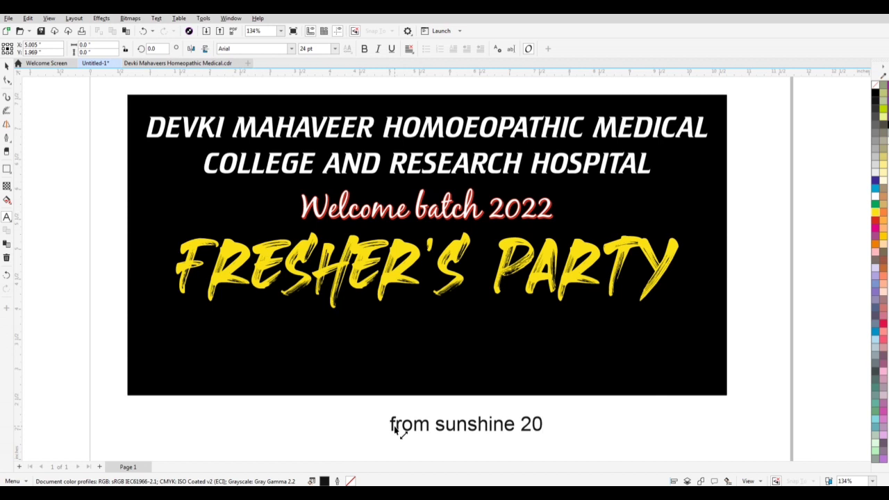
Complete the text line below the banner so that it reads "from sunshine 2K21".
text(21)
scroll(402, 437, down, 1)
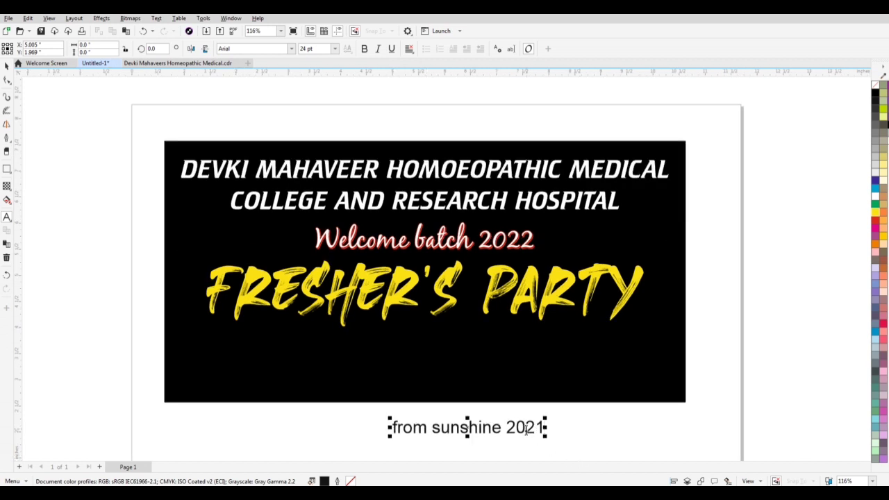
drag(526, 429, 518, 428)
text(K)
Convert the whole "from sunshine 2K21" line to uppercase.
key(ctrl+a)
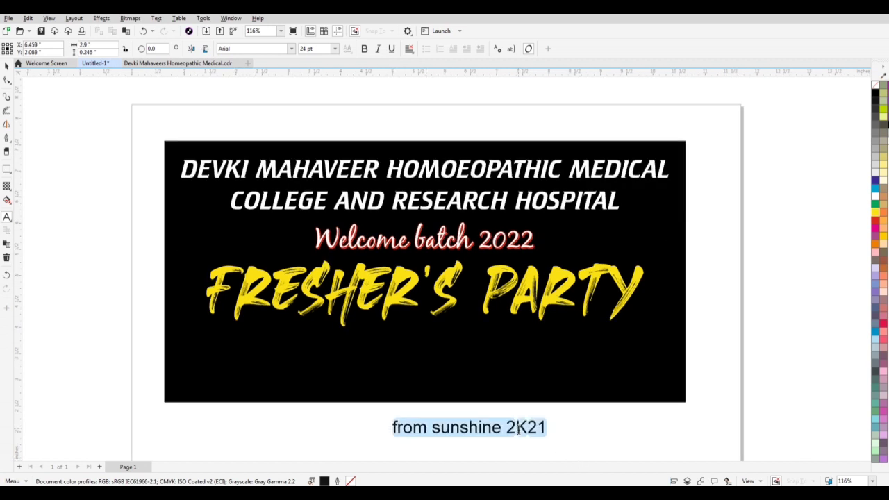
key(shift+F3)
key(u)
key(Return)
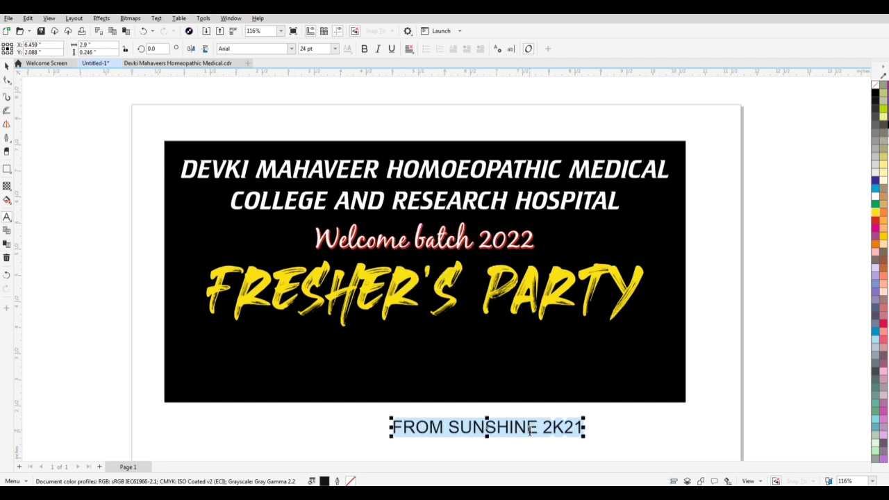
Move the "FROM SUNSHINE 2K21" line onto the black banner under FRESHER'S PARTY and fill it with pale lavender.
key(ctrl+space)
drag(532, 427, 479, 351)
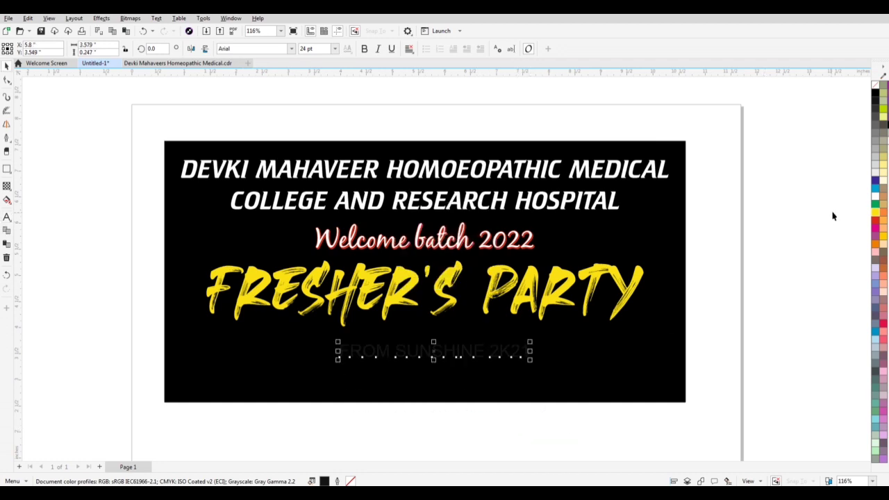
click(875, 269)
scroll(528, 344, up, 2)
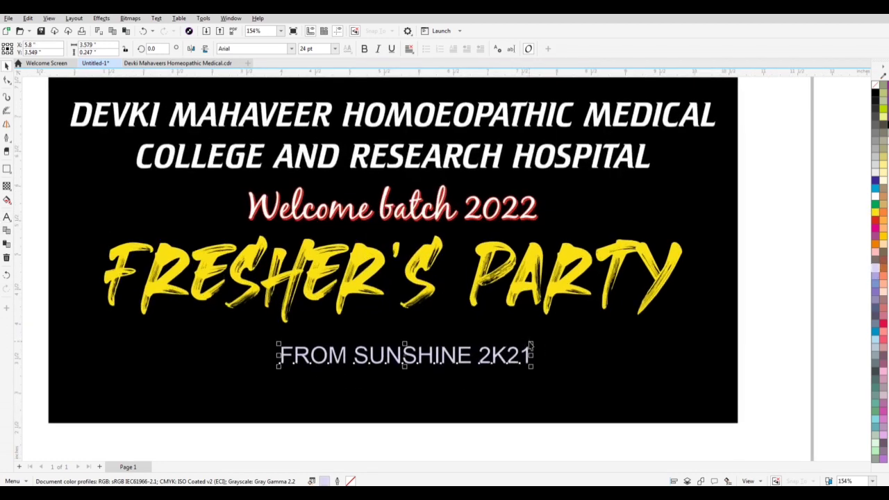
Enlarge the "FROM SUNSHINE 2K21" line to about 4 inches wide and centre it horizontally on the banner.
drag(531, 342, 560, 325)
scroll(558, 326, down, 3)
shift+click(590, 344)
key(c)
key(Escape)
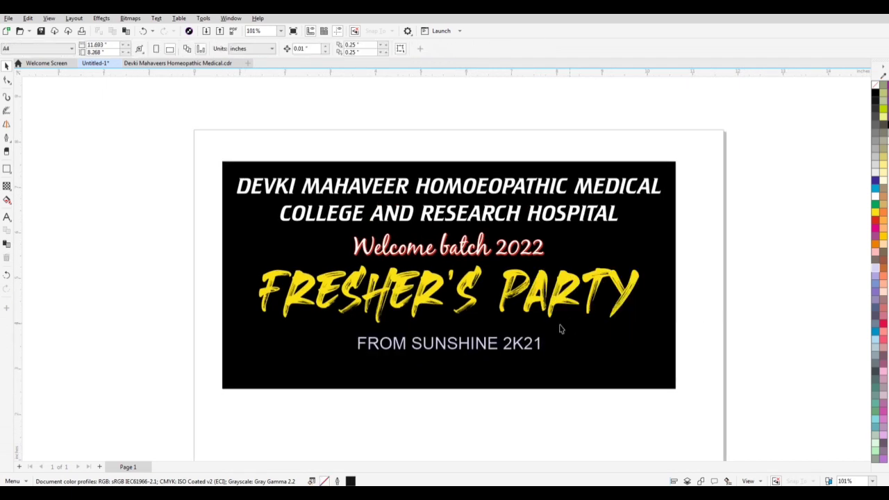
Set the font of the "FROM SUNSHINE 2K21" line to Fenice BT Bold.
click(532, 343)
click(292, 50)
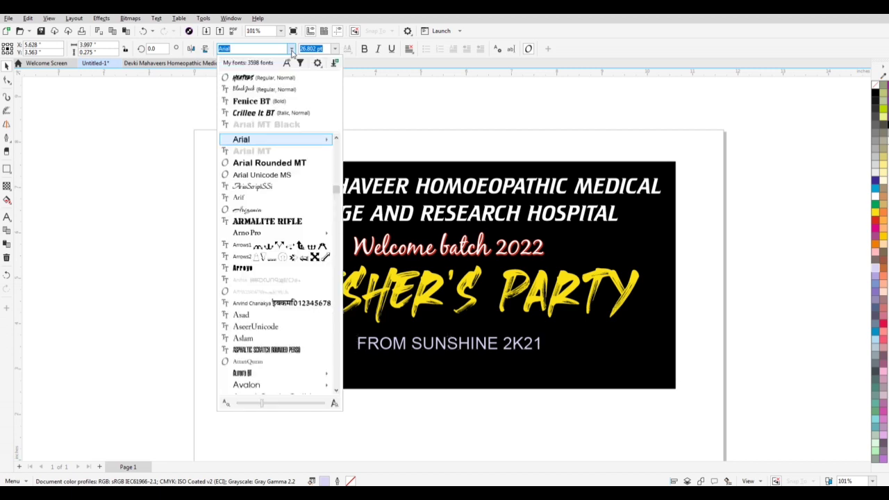
click(278, 101)
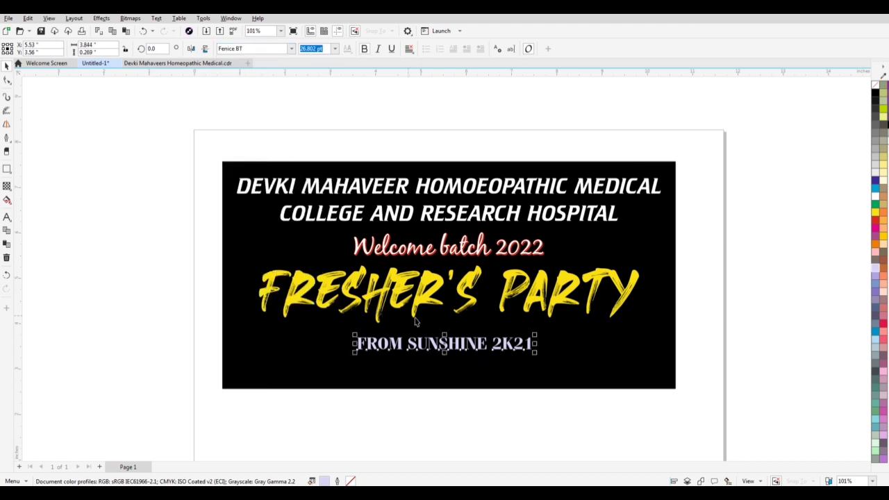
Change the words "FROM SUNSHINE" to title case, leaving "2K21" out of the change.
drag(526, 349, 298, 346)
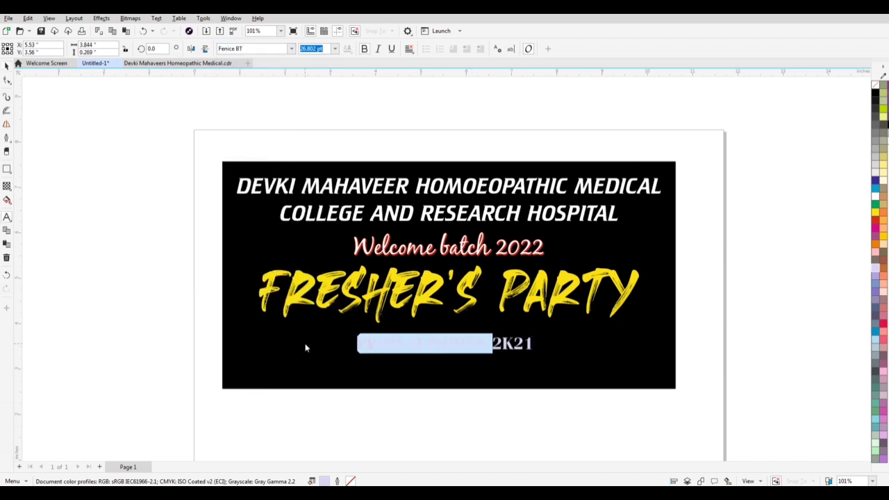
key(shift+F3)
key(Down)
key(Down)
key(Down)
key(Return)
key(ctrl+space)
scroll(514, 345, up, 1)
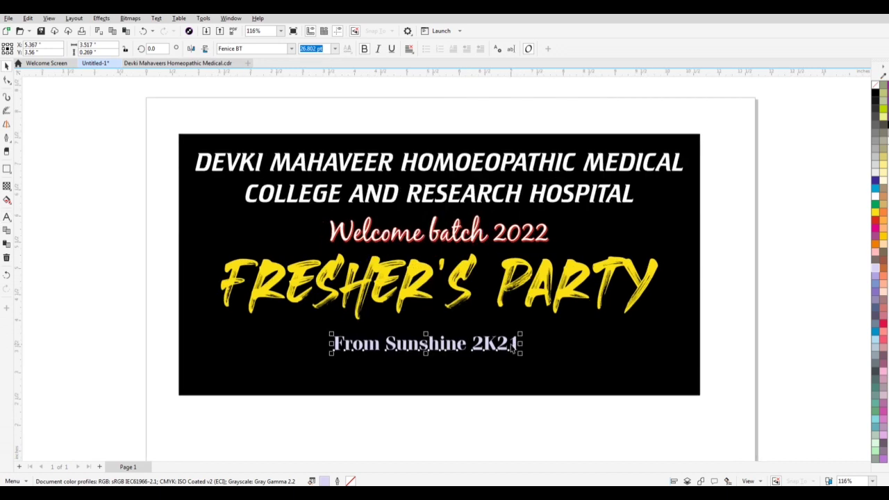
Enlarge the "From Sunshine 2K21" line and centre it horizontally on the banner.
drag(520, 349, 571, 364)
click(570, 363)
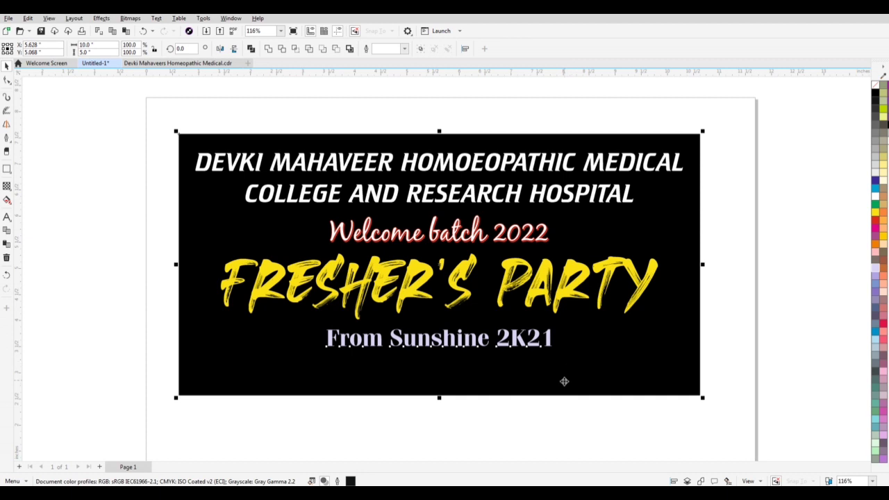
click(530, 407)
Add a new text line below the banner reading "Cheers to new beginnings !!!".
key(F8)
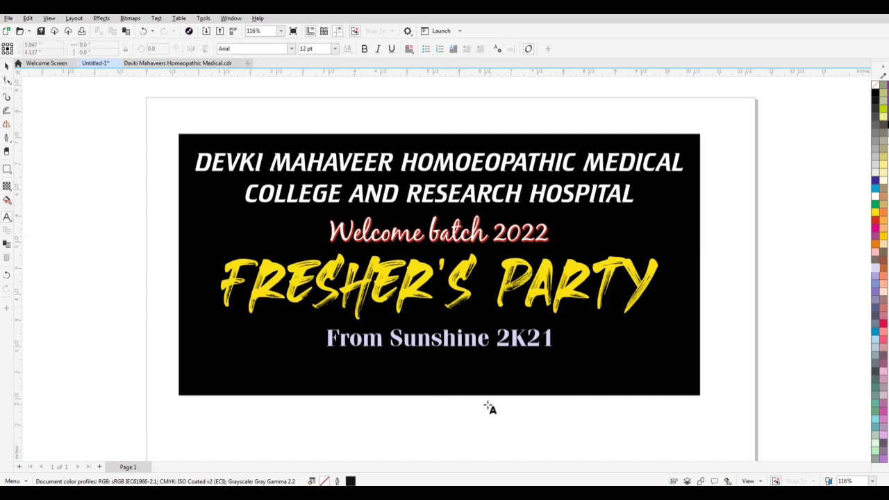
click(389, 434)
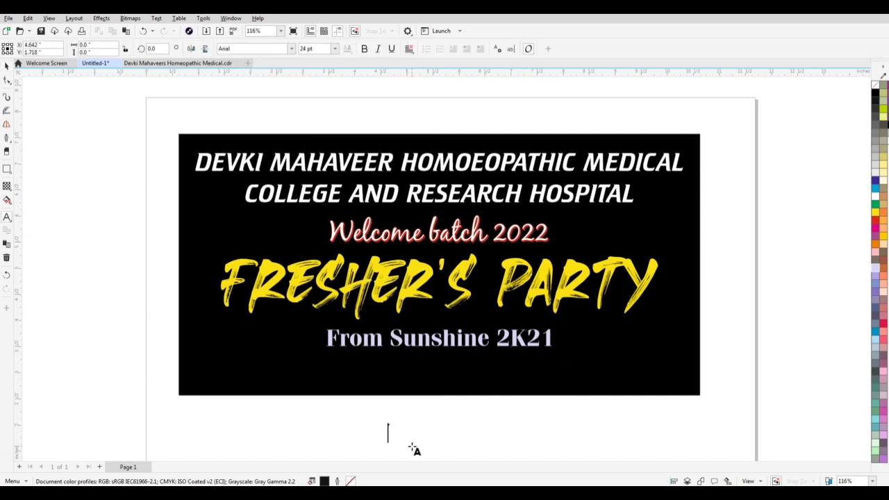
text(Cheers)
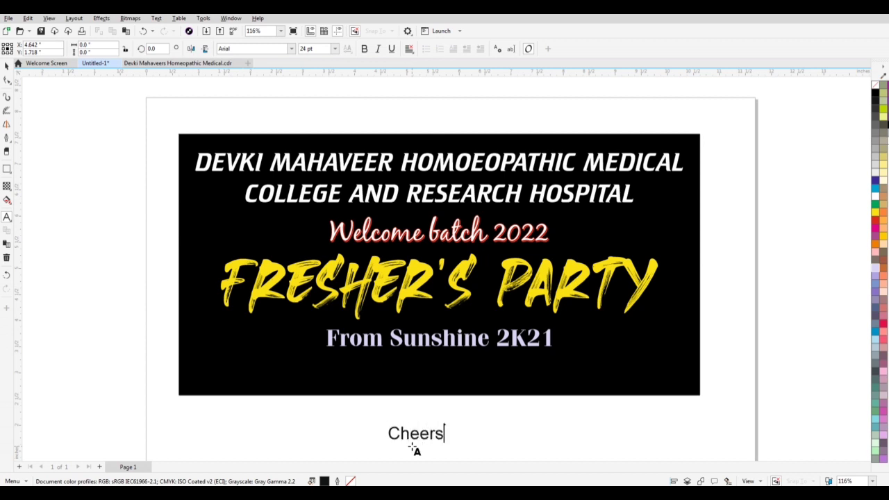
text( to new beginnings)
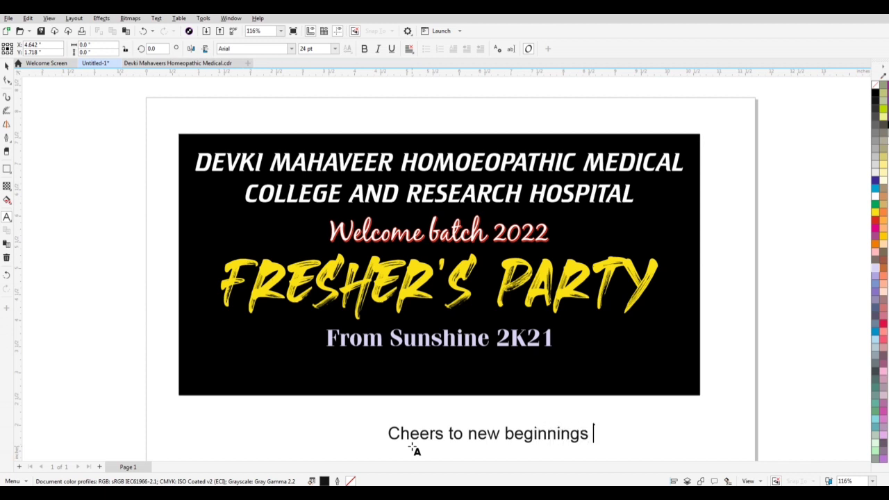
text( !!!)
key(ctrl+space)
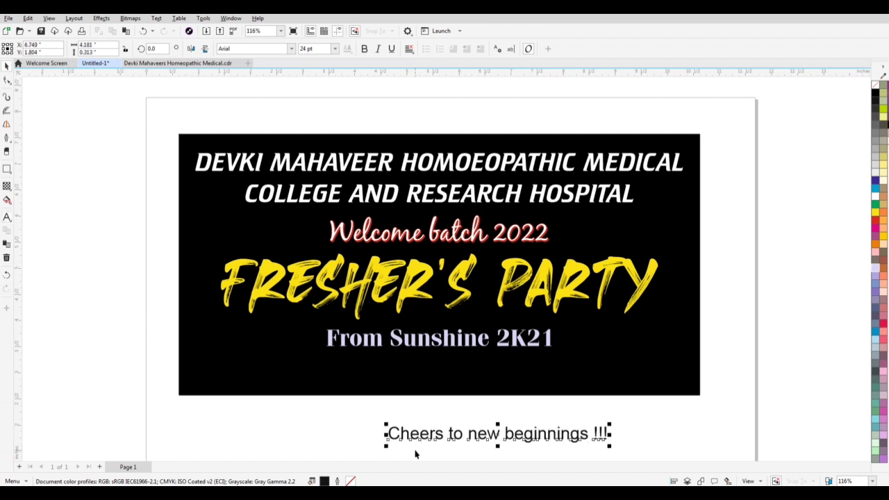
Move the "Cheers to new beginnings !!!" line under "From Sunshine 2K21", fill it white and enlarge it to about 4.8 inches wide.
drag(502, 436, 440, 373)
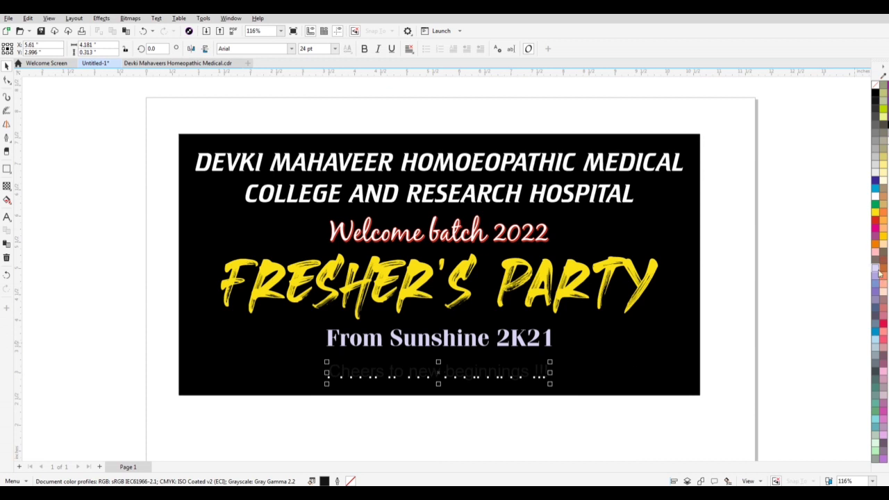
click(876, 197)
drag(554, 380, 588, 407)
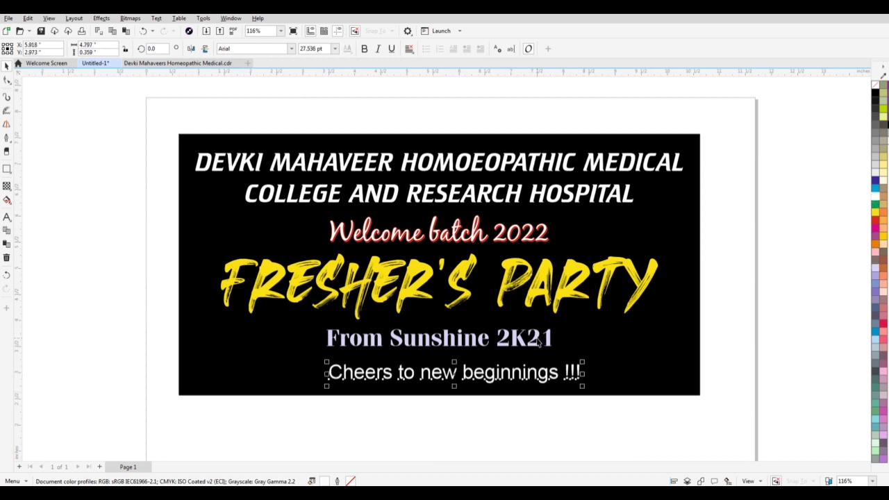
Enlarge the "From Sunshine 2K21" line and centre all the text lines horizontally on the banner.
click(539, 341)
drag(556, 352, 588, 367)
click(596, 370)
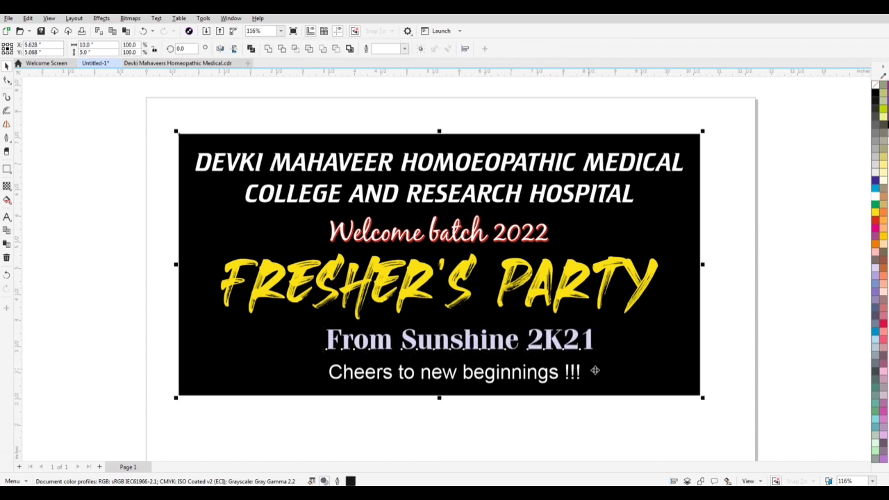
key(c)
shift+click(605, 366)
drag(481, 412, 515, 106)
key(c)
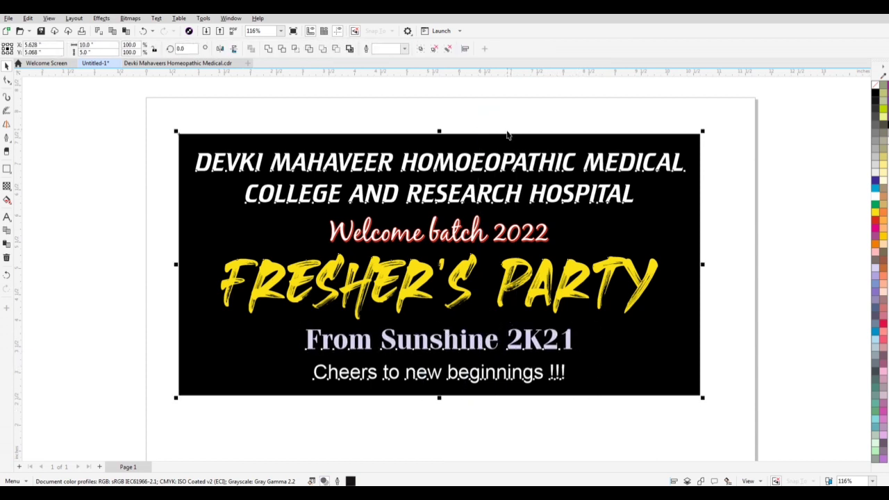
key(Escape)
Preview fonts for the "Cheers to new beginnings !!!" line and set it to Hot Pizza.
click(495, 374)
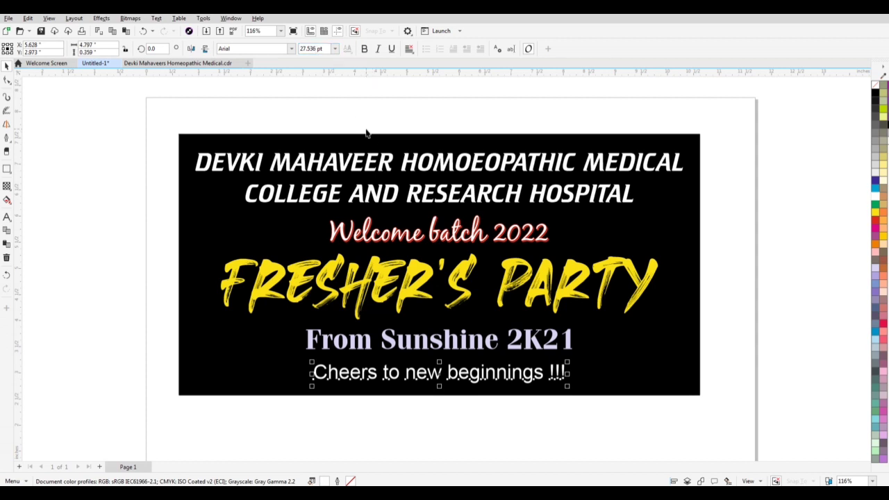
click(291, 49)
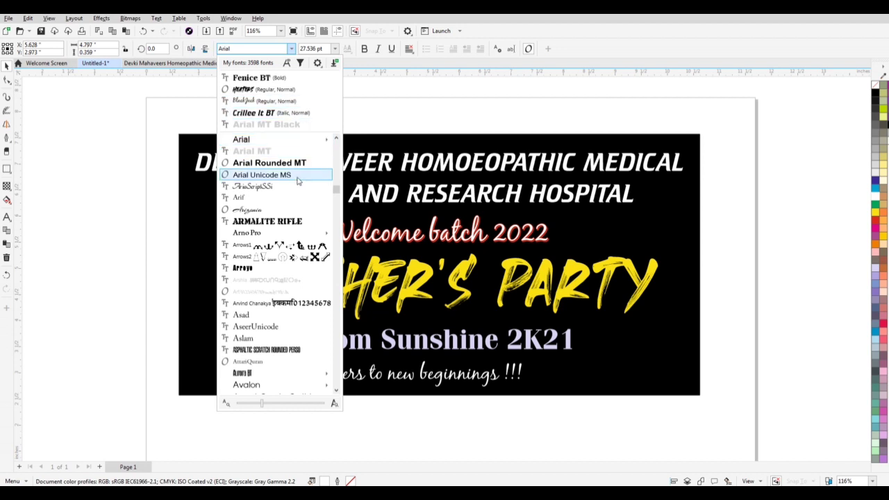
scroll(303, 208, down, 1)
scroll(303, 244, down, 1)
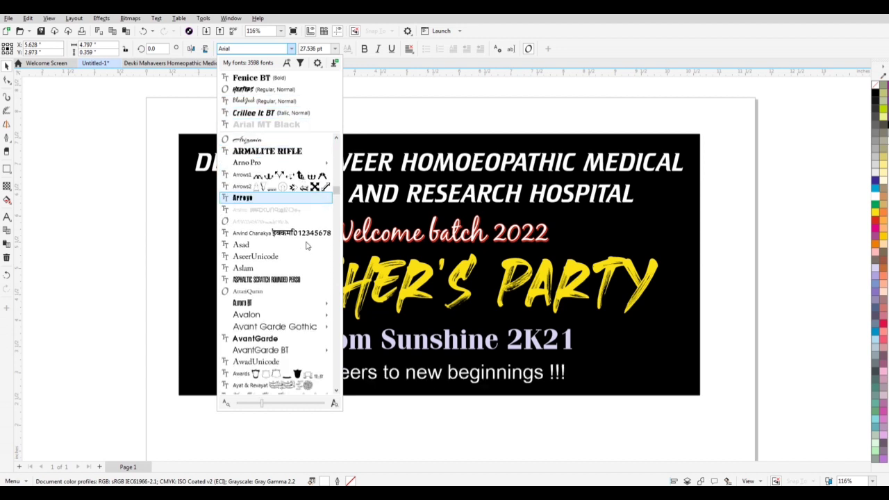
scroll(277, 354, down, 4)
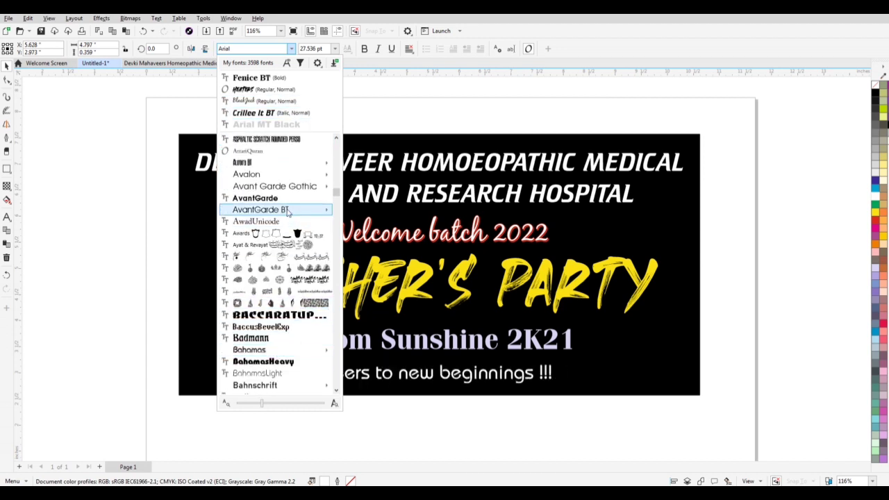
mouse_move(284, 210)
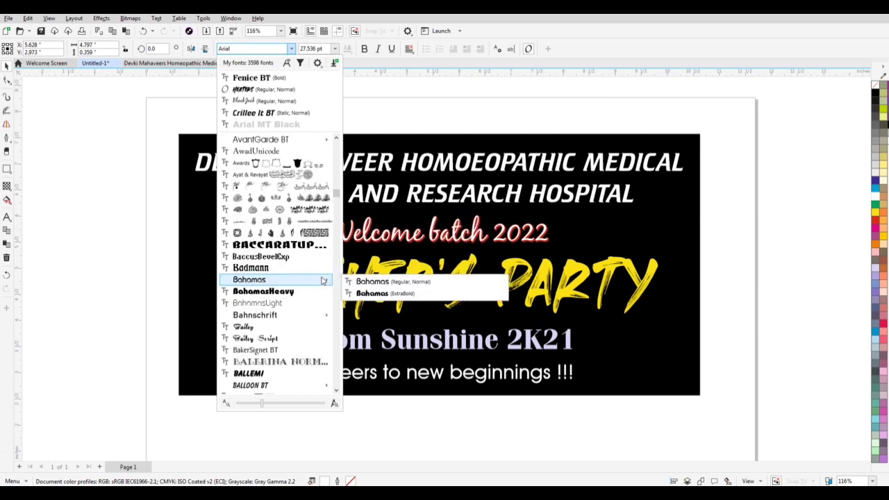
scroll(312, 289, down, 6)
scroll(296, 314, down, 3)
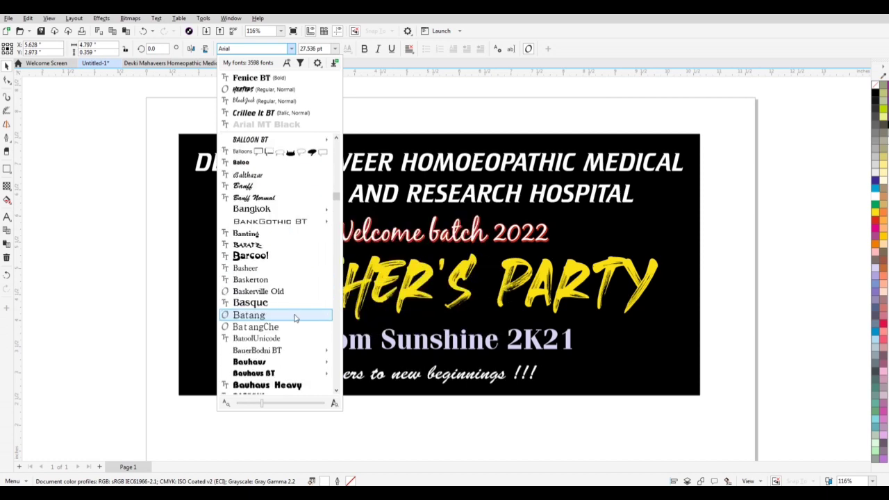
scroll(294, 319, down, 4)
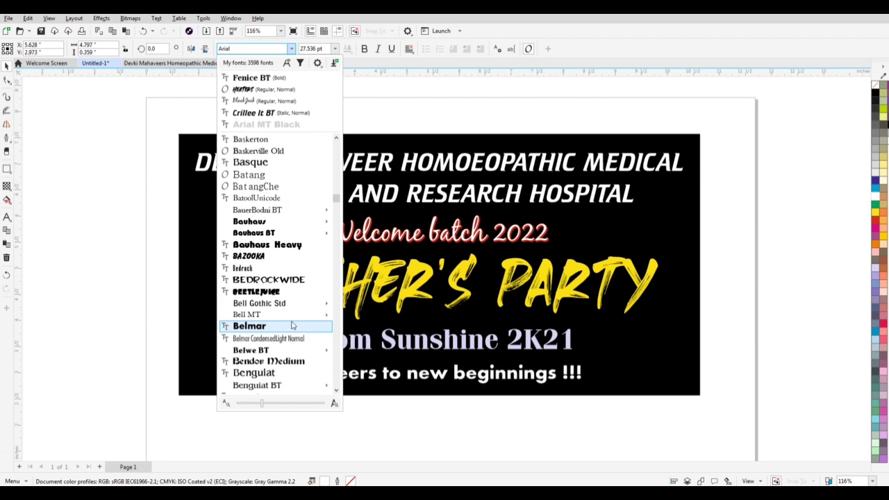
text(Hot Pizza)
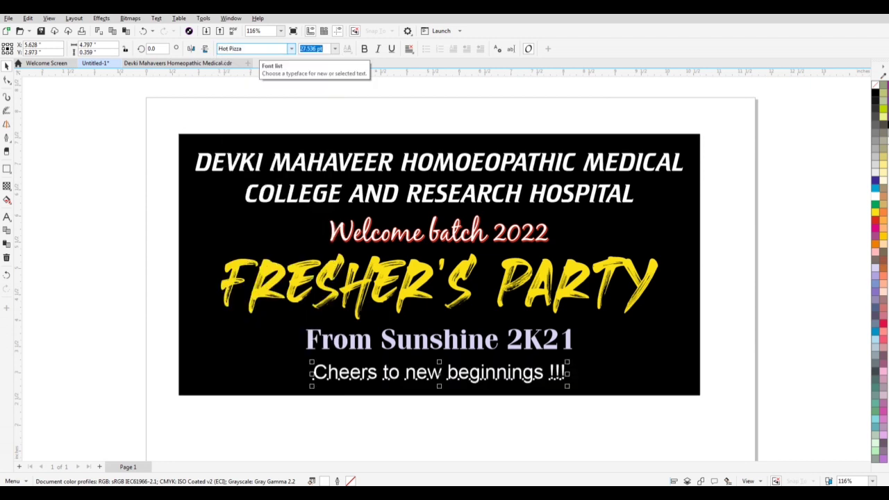
key(Return)
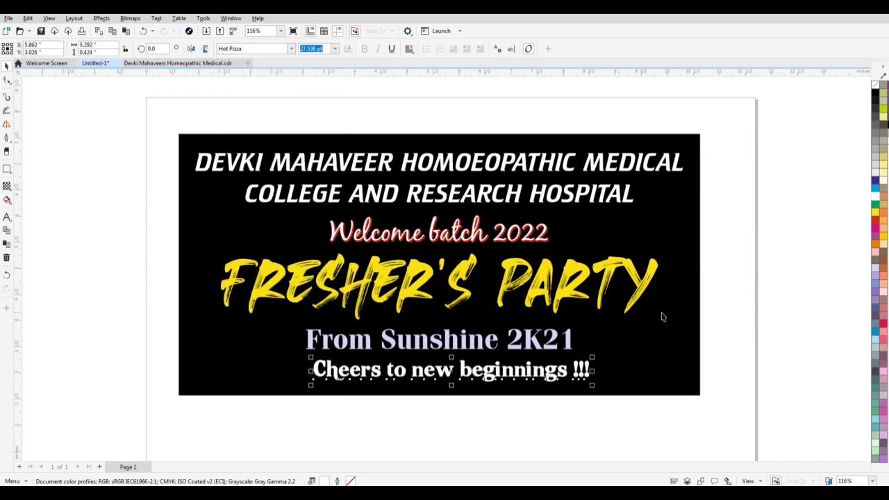
Fill the "Cheers to new beginnings !!!" line with cyan, setting the C value of its uniform CMYK fill to 85.
click(878, 295)
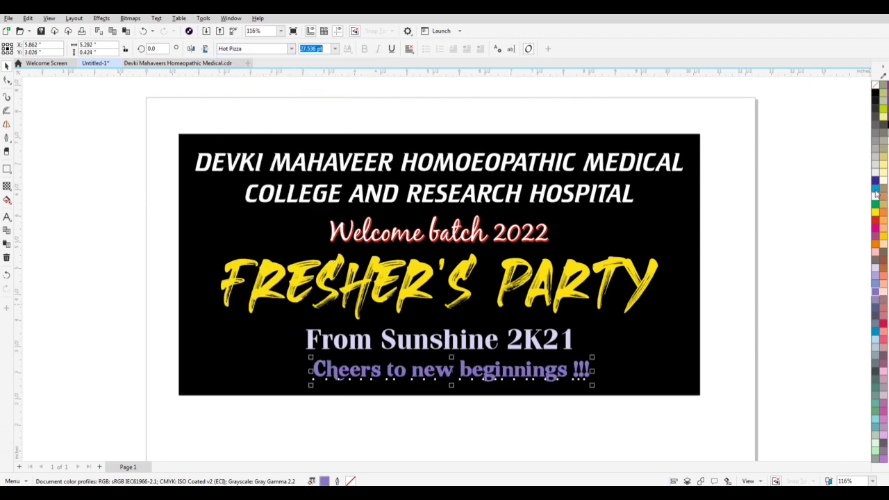
key(shift+F11)
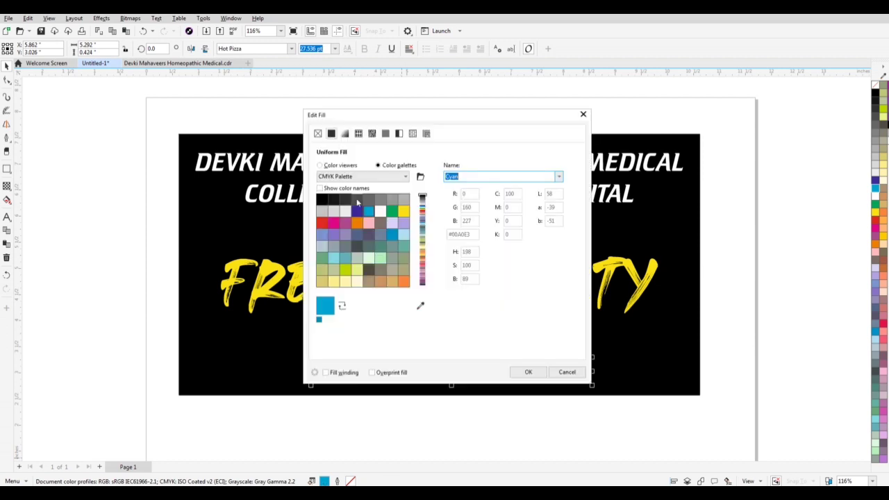
click(320, 165)
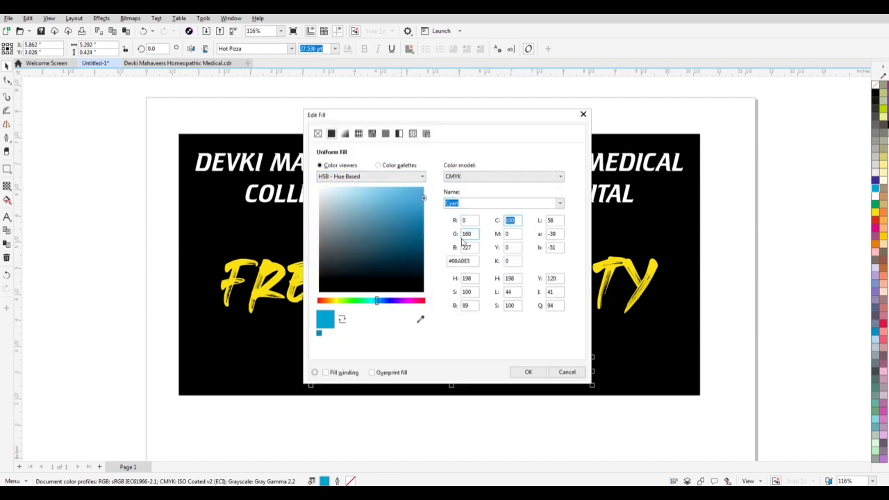
text(85)
key(Return)
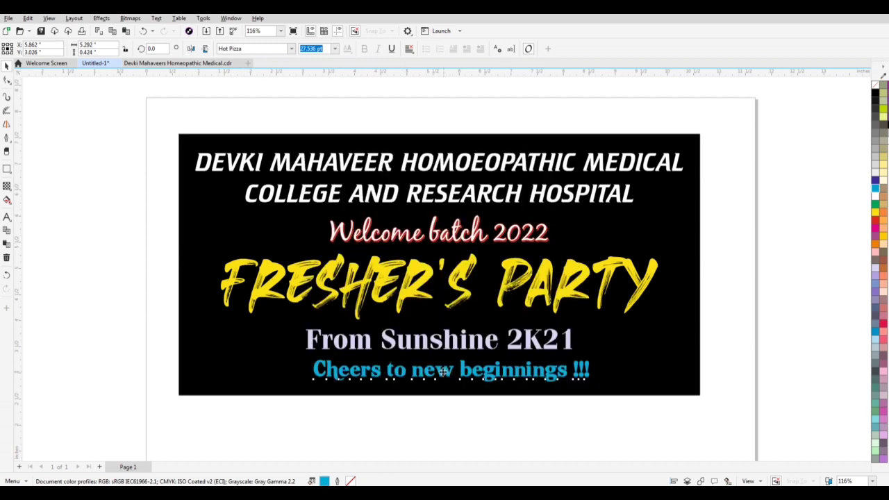
Centre the "Cheers to new beginnings !!!" line horizontally under the "From Sunshine 2K21" line.
drag(444, 373, 440, 373)
shift+click(470, 343)
key(c)
click(533, 411)
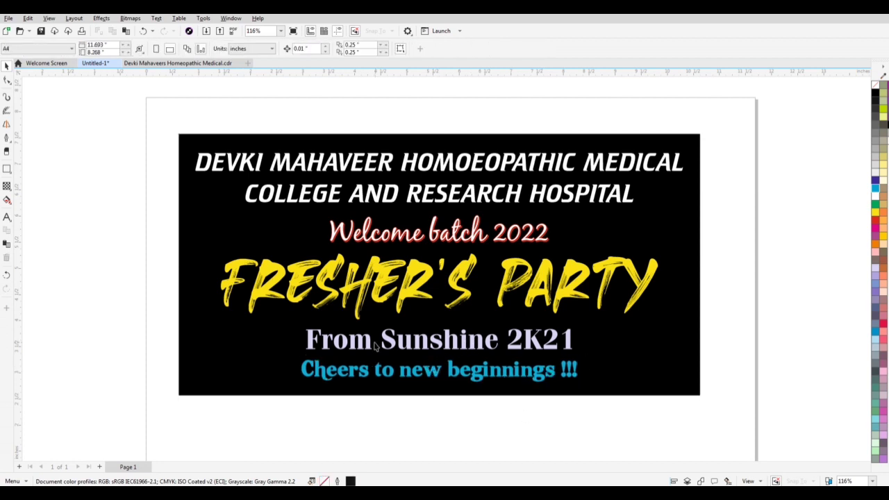
scroll(639, 312, right, 2)
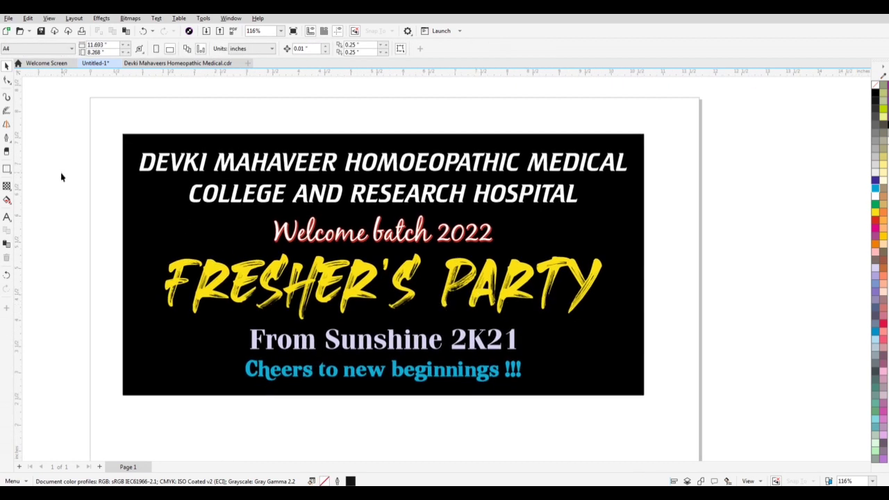
Draw a circle about 1.34 inches in diameter near the banner's lower-right corner and fill it with red.
key(F6)
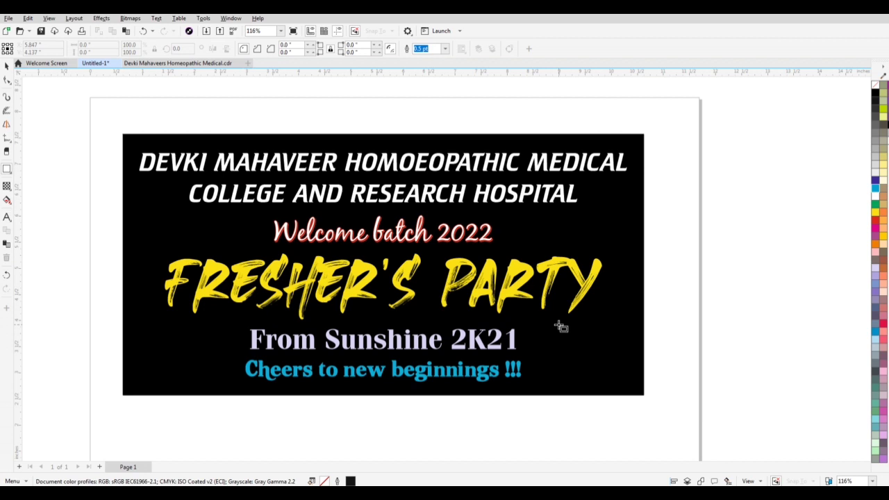
key(F7)
drag(546, 324, 611, 382)
key(space)
click(875, 221)
scroll(539, 346, up, 1)
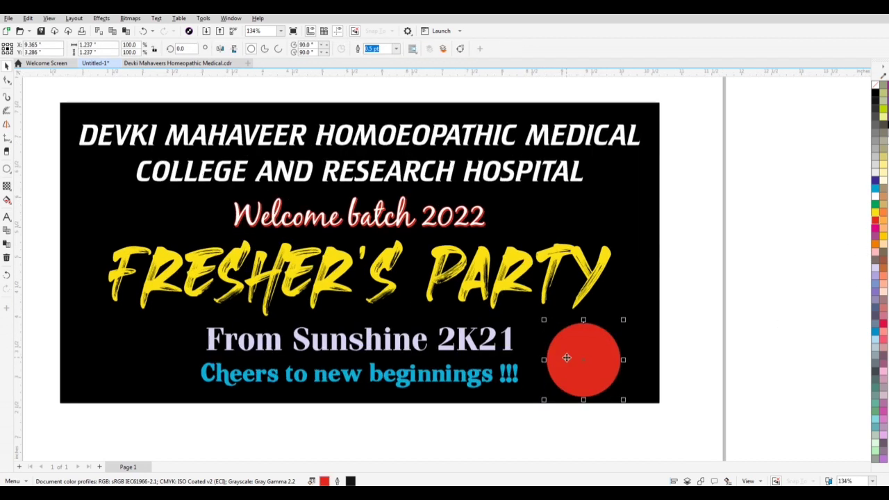
drag(573, 356, 579, 347)
drag(630, 391, 640, 401)
Duplicate the red circle above the original so the two overlap slightly, and align their centres vertically.
drag(604, 362, 597, 302)
scroll(605, 361, up, 2)
right_click(598, 303)
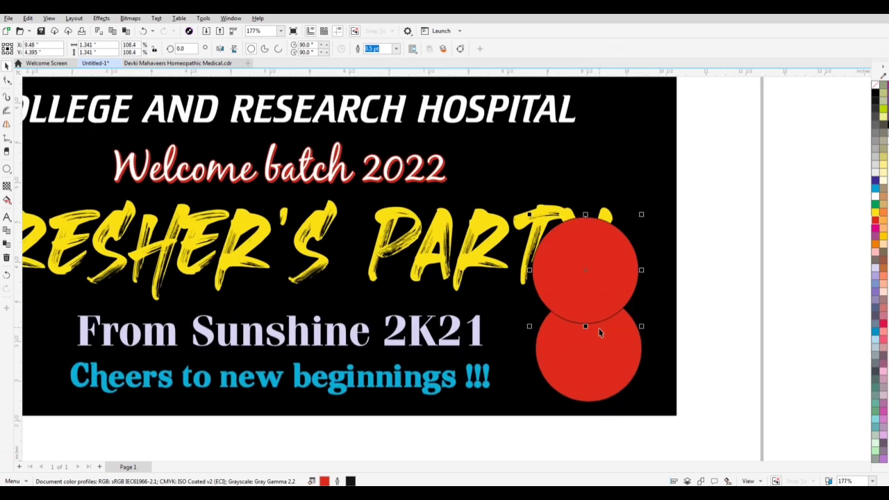
shift+click(597, 335)
key(c)
click(726, 309)
Remove the fill from the upper circle, leaving only its outline.
click(613, 281)
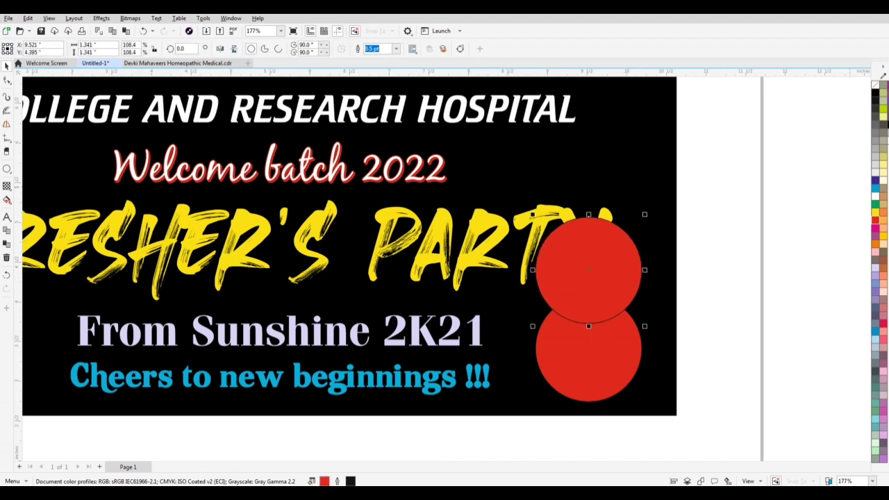
click(876, 85)
key(Escape)
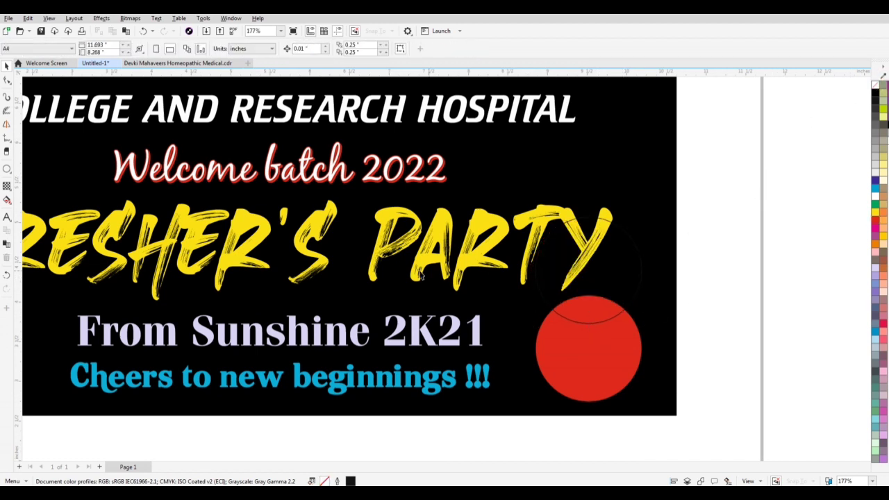
Create a separate shape from the overlap of the two circles with the Smart Fill tool.
click(8, 201)
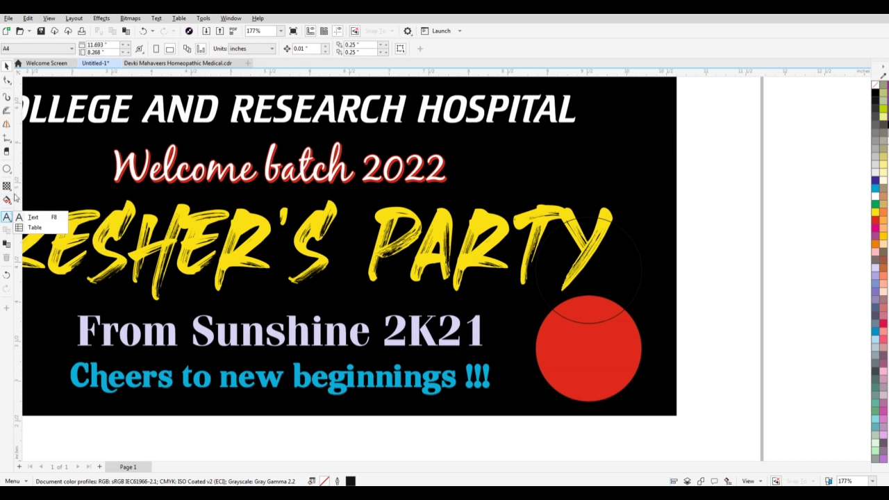
click(7, 203)
click(8, 207)
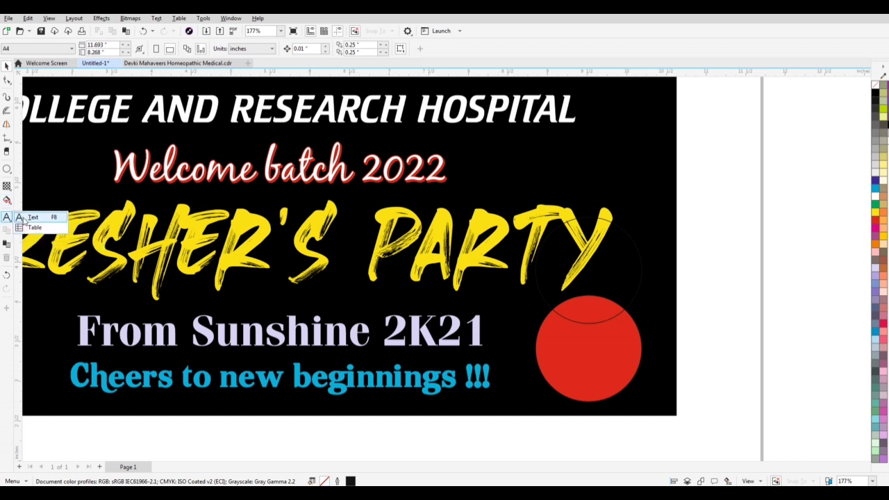
click(8, 206)
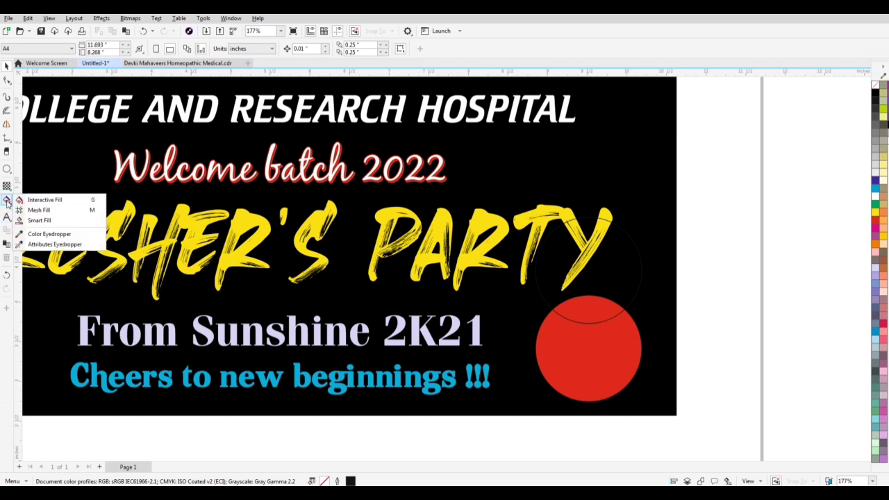
click(43, 222)
click(591, 307)
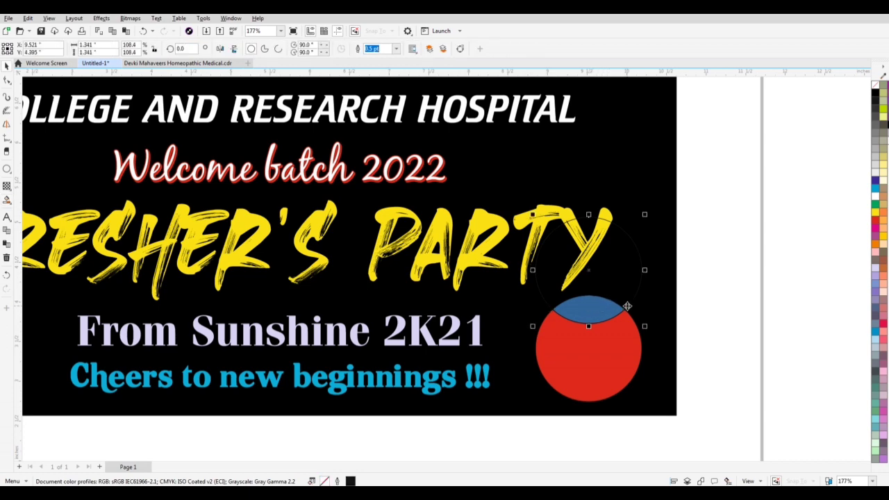
Delete the unfilled upper circle and give the overlap shape a red fill with no outline.
click(594, 310)
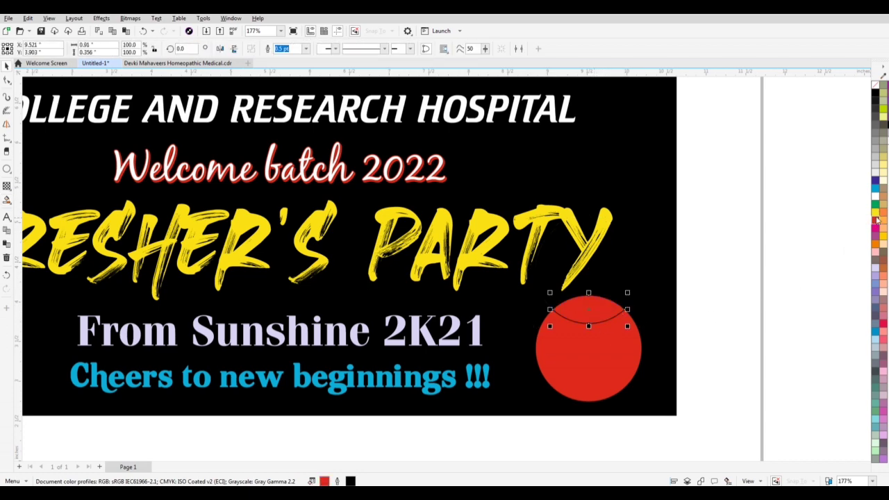
right_click(876, 87)
click(878, 93)
scroll(605, 308, up, 1)
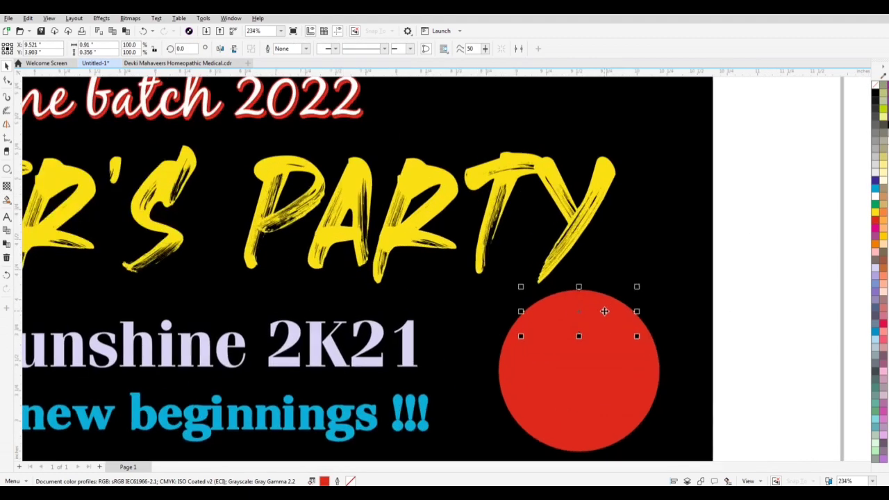
Apply a vertical linear gradient to the overlap shape with the Interactive Fill tool and set its upper colour node to red.
key(g)
drag(579, 327, 577, 300)
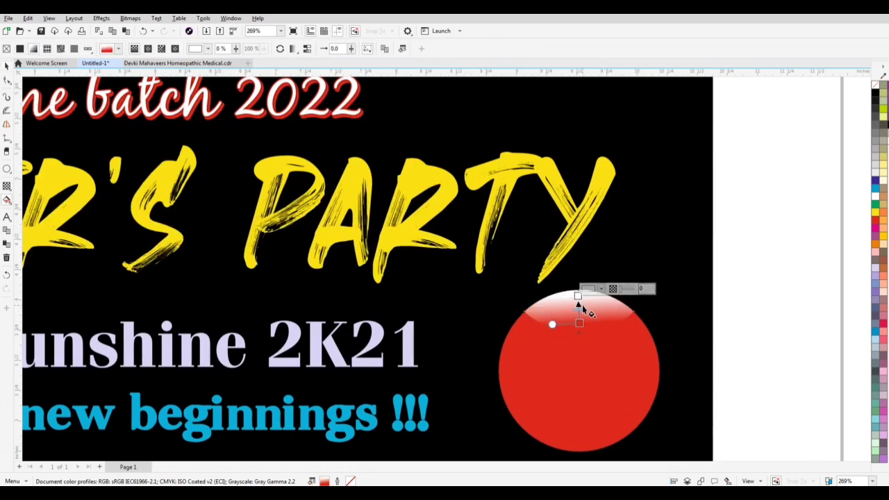
scroll(581, 309, up, 1)
drag(878, 229, 577, 292)
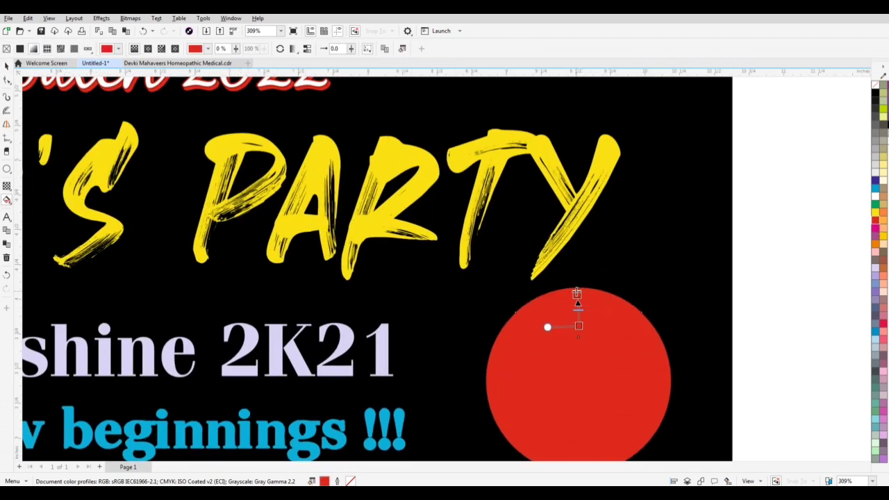
Darken the lower colour node of the overlap shape's gradient by setting its CMYK K value to 45.
click(579, 326)
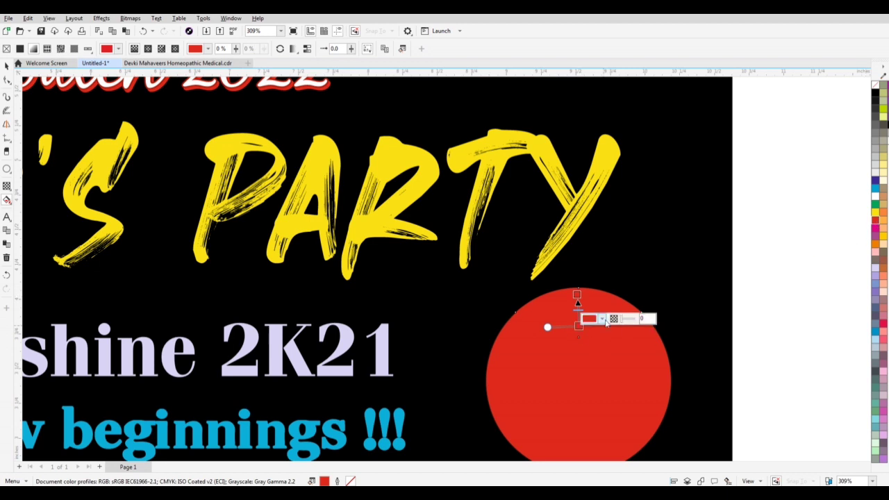
click(602, 319)
click(604, 338)
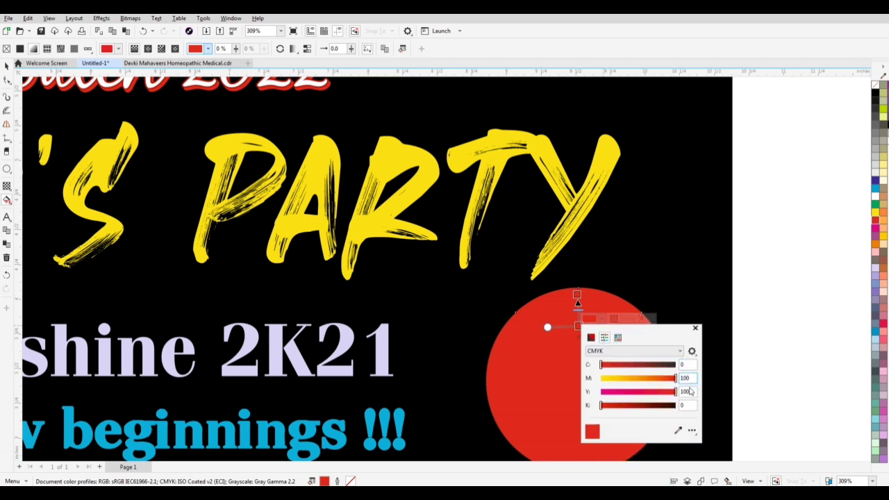
click(684, 405)
text(45)
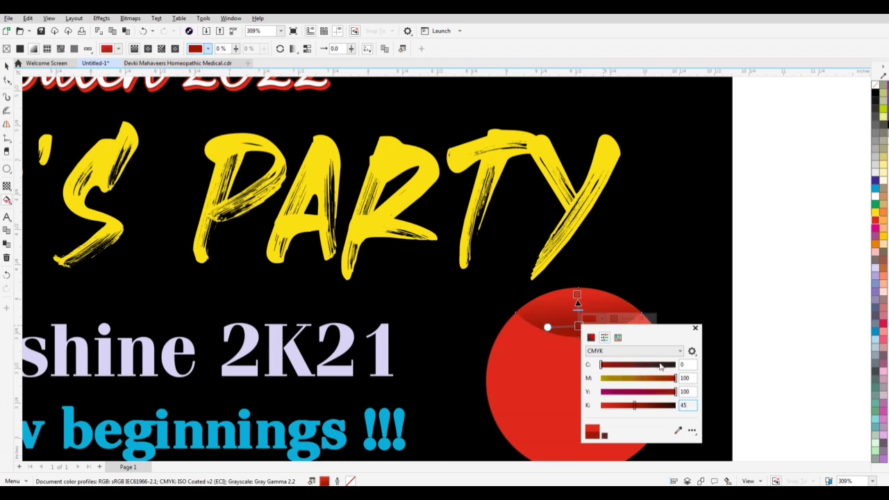
click(761, 324)
click(602, 319)
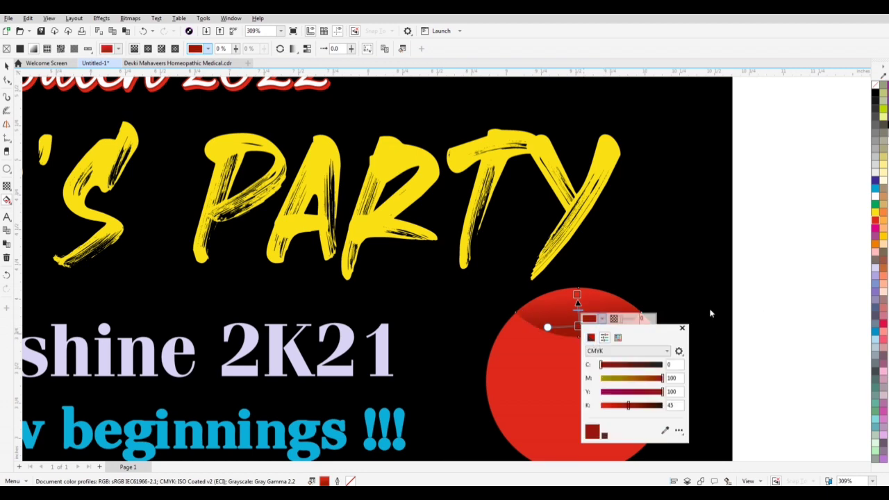
click(797, 302)
scroll(549, 273, down, 2)
click(631, 329)
scroll(568, 330, up, 1)
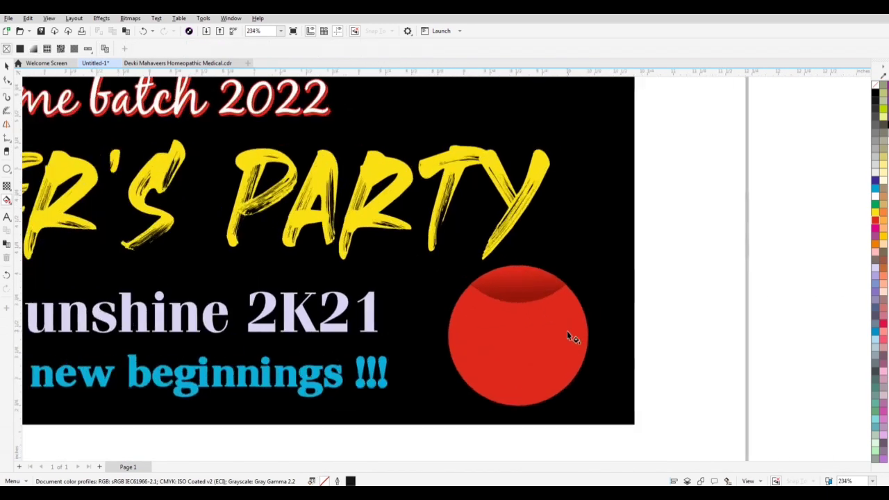
Add the text "Time" and place it on the dark cap at the top of the red circle.
key(F8)
click(681, 336)
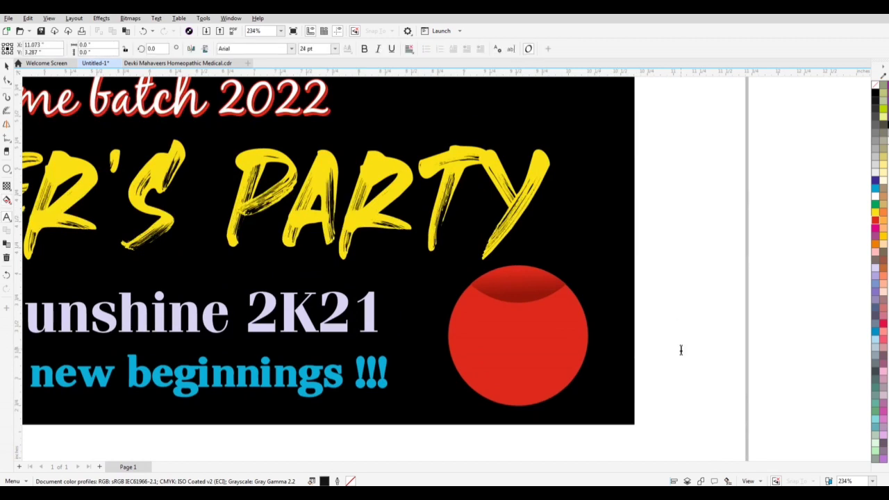
text(Time)
key(ctrl+a)
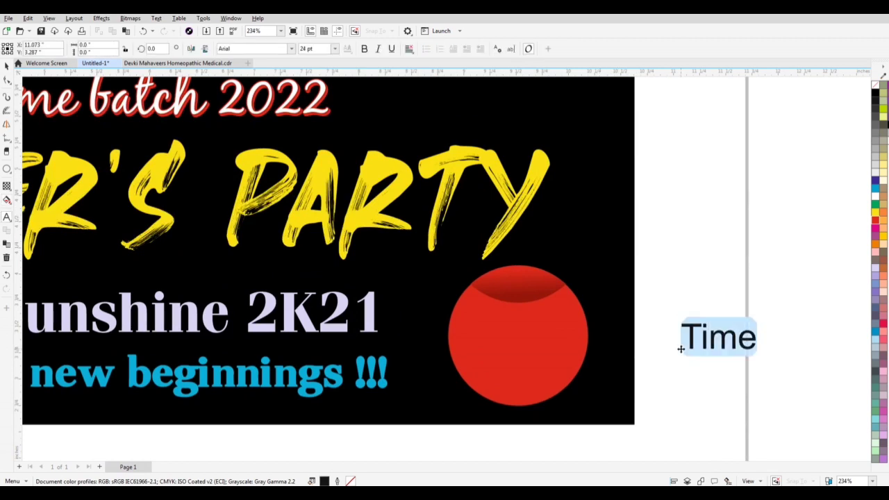
key(ctrl+space)
drag(681, 350, 486, 300)
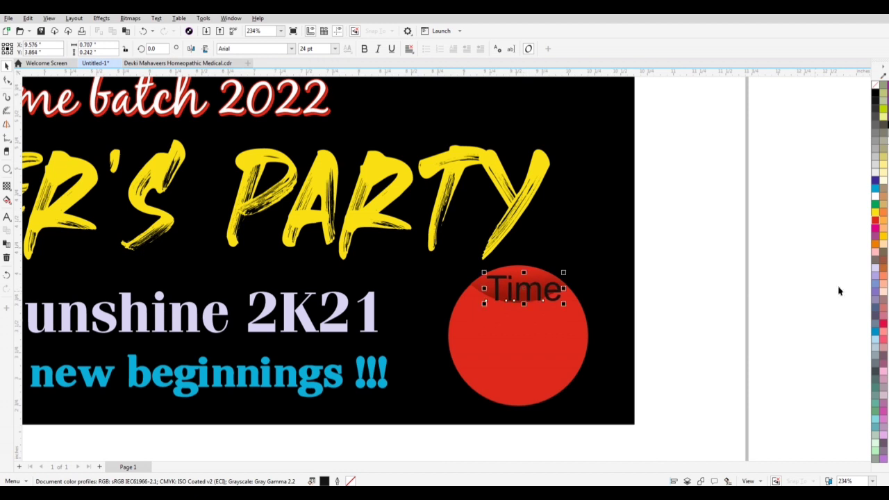
Colour the "Time" text white and scale it down to about 10.8 pt.
click(877, 200)
scroll(513, 317, up, 1)
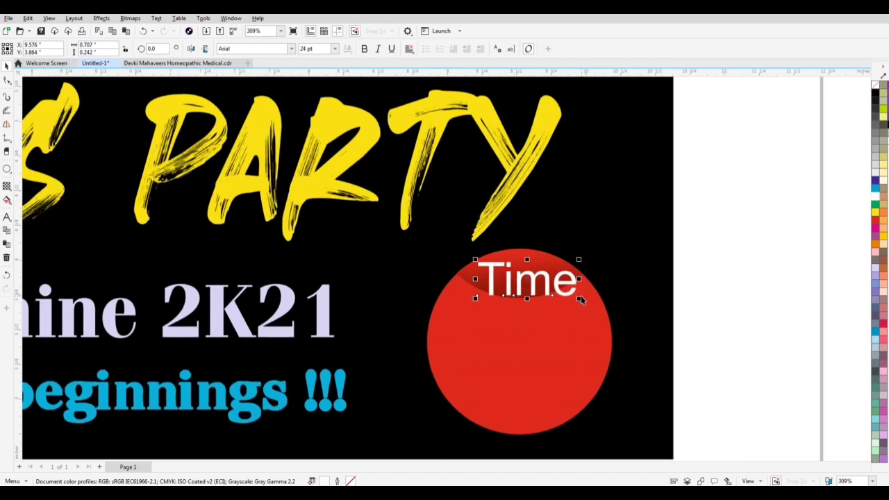
mouse_move(581, 295)
mouse_down()
mouse_move(562, 291)
mouse_move(569, 295)
mouse_up()
Set the "Time" text to the Calibri font in bold.
click(261, 48)
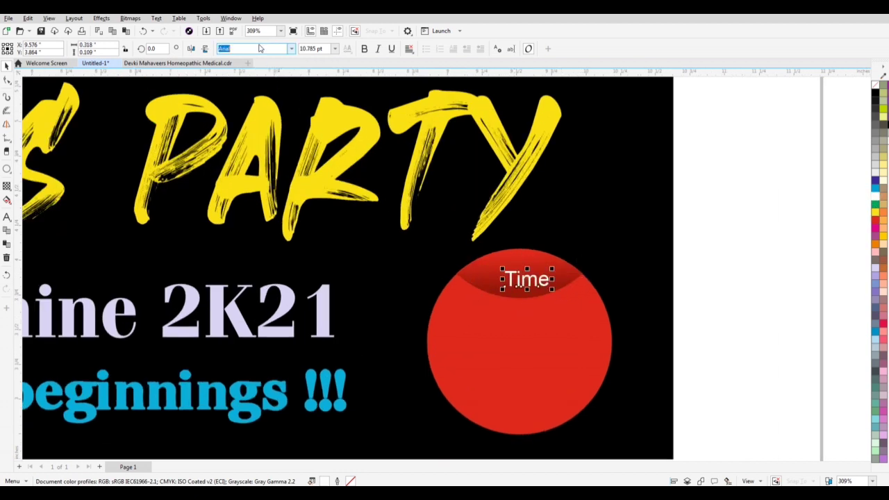
text(Calibri)
key(Return)
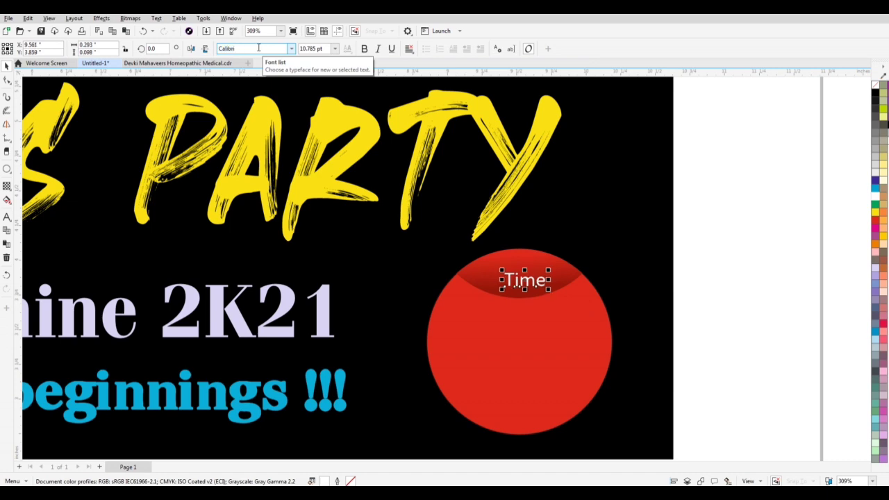
click(364, 48)
Enlarge the "Time" text to about 17.7 pt and centre it horizontally and vertically on the dark cap.
scroll(522, 228, up, 2)
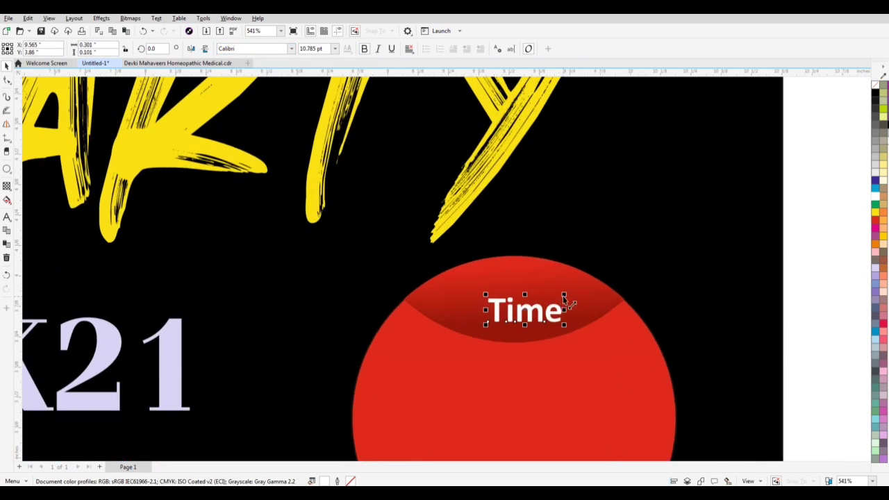
drag(563, 302, 613, 269)
shift+click(562, 268)
key(e)
key(c)
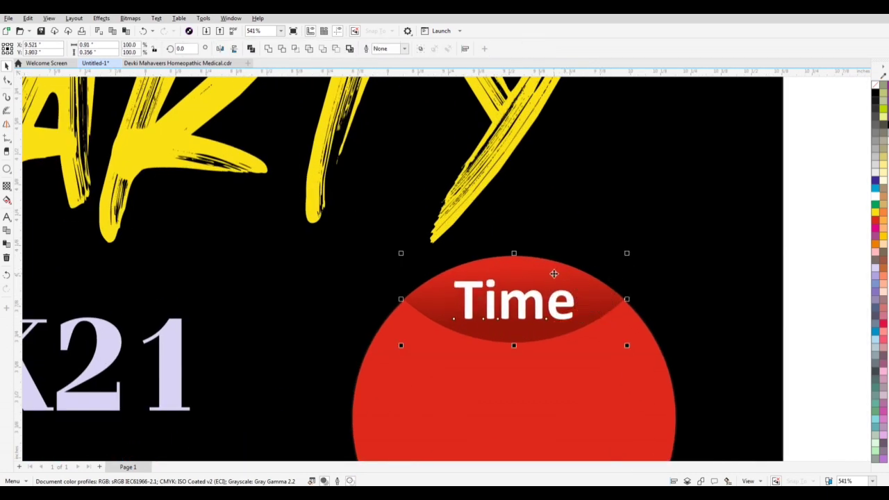
scroll(457, 293, down, 2)
click(657, 329)
scroll(434, 316, down, 1)
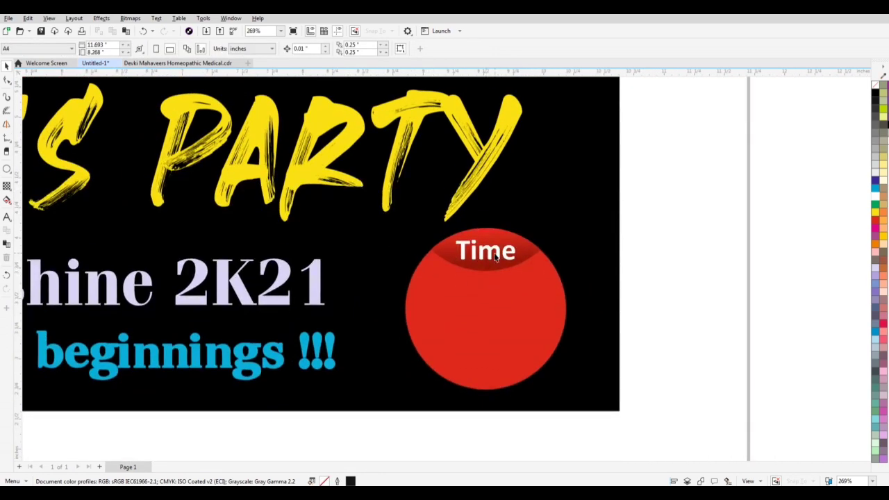
Duplicate the "Time" text below itself and replace the copy with "10 : 00" and "AM" on two centre-aligned lines.
drag(494, 251, 492, 293)
right_click(492, 292)
double_click(493, 292)
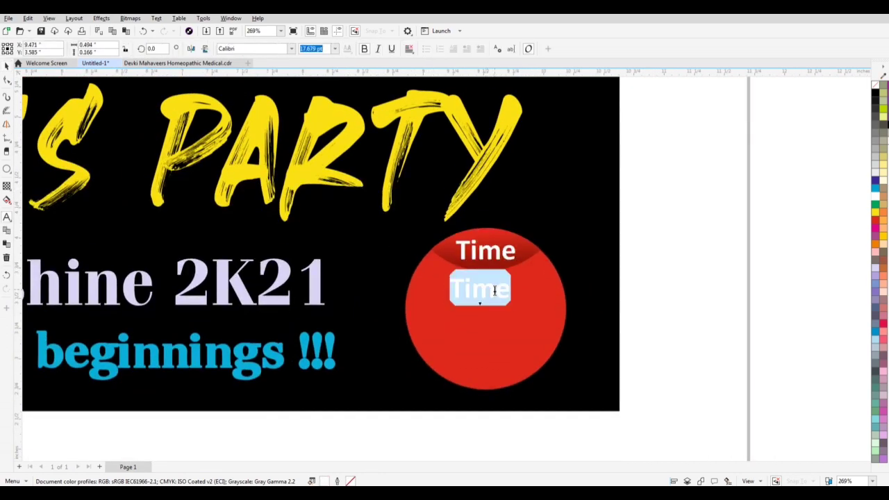
text(10)
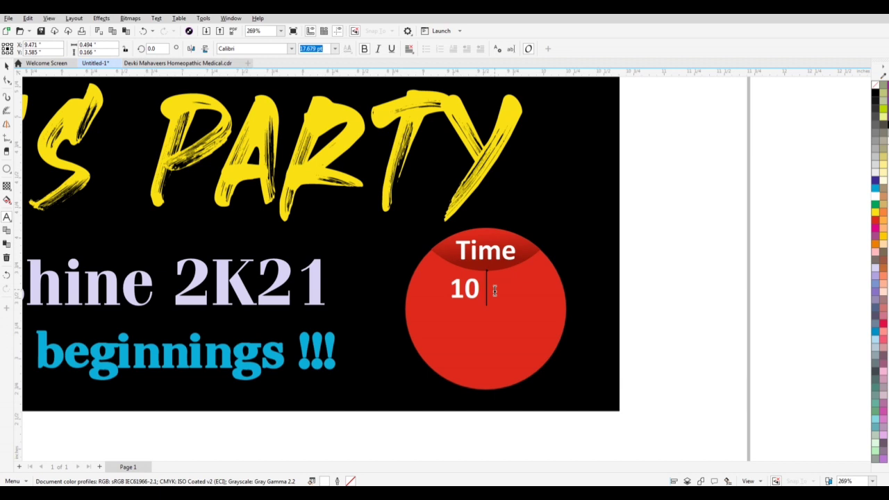
text( :00)
key(Return)
text(AM)
key(ctrl+a)
key(ctrl+e)
key(ctrl+space)
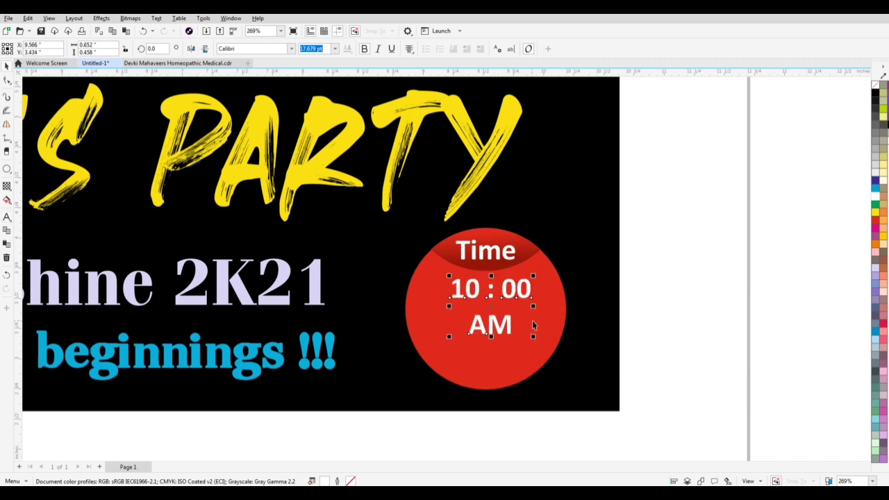
Enlarge the "10 : 00 AM" text to about 29.5 pt and centre it horizontally in the red circle.
drag(536, 340, 590, 377)
shift+click(522, 270)
key(c)
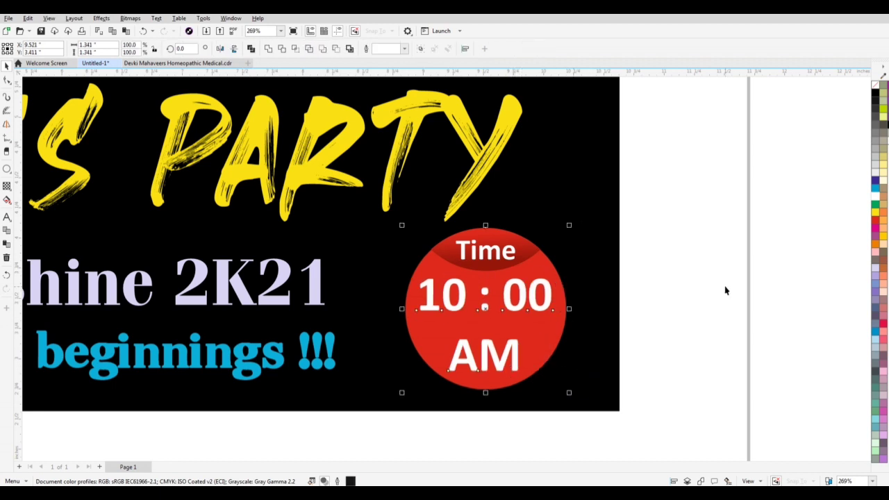
click(724, 288)
Set the "10 : 00 AM" text in the red circle to the Anton font.
click(485, 295)
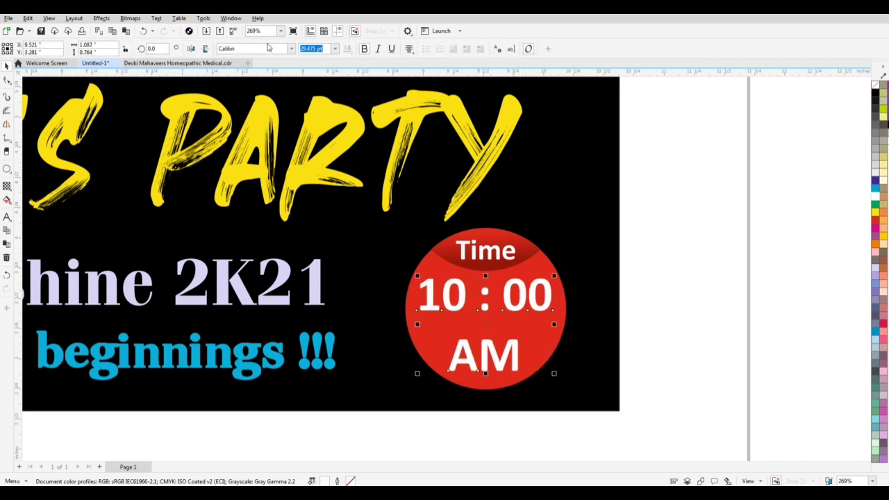
click(291, 49)
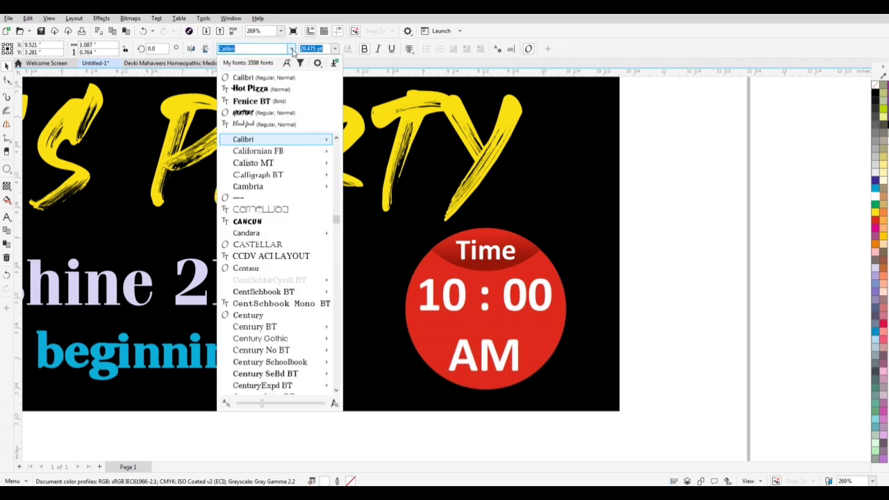
click(275, 90)
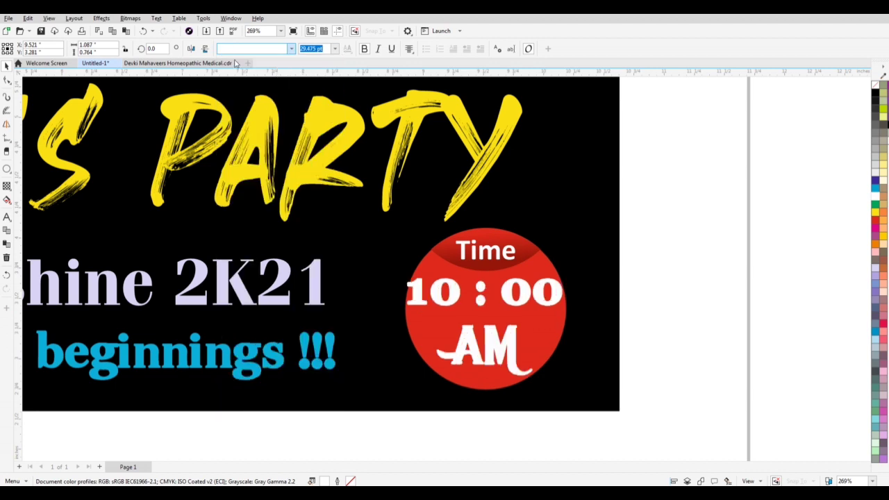
text(Anton)
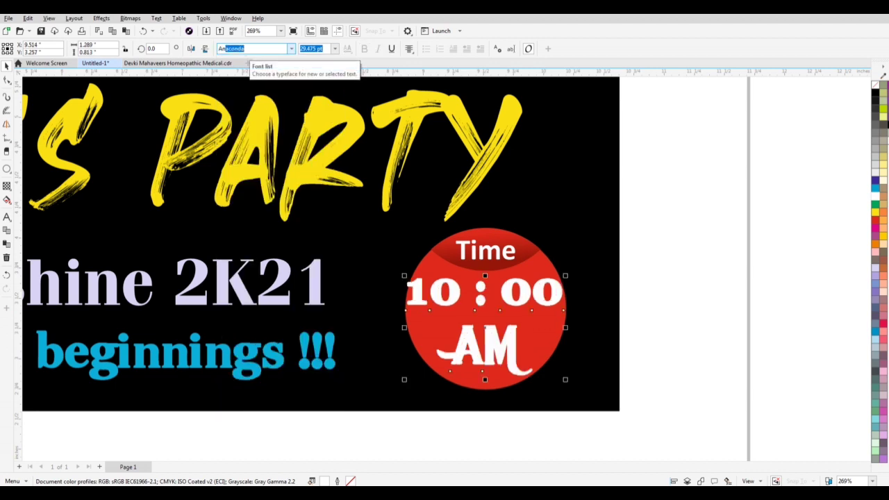
key(Return)
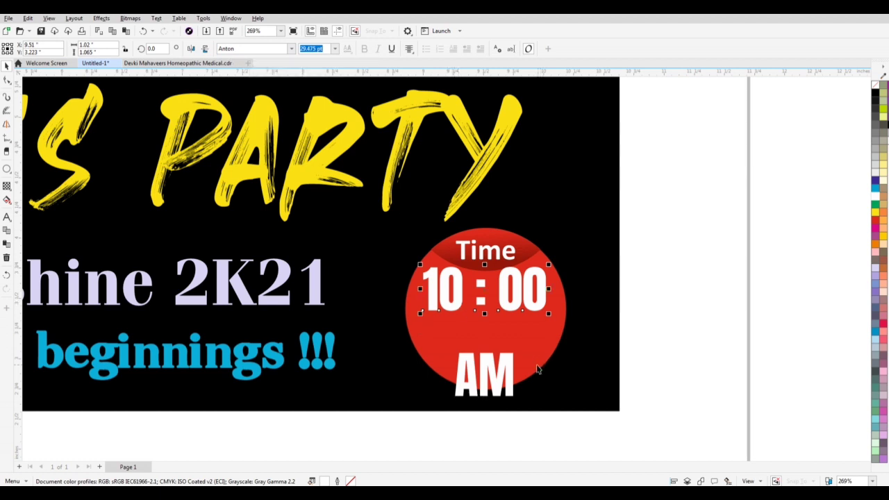
Enlarge the separate "10 : 00" line to about 33 pt and centre it in the red circle.
scroll(537, 370, up, 3)
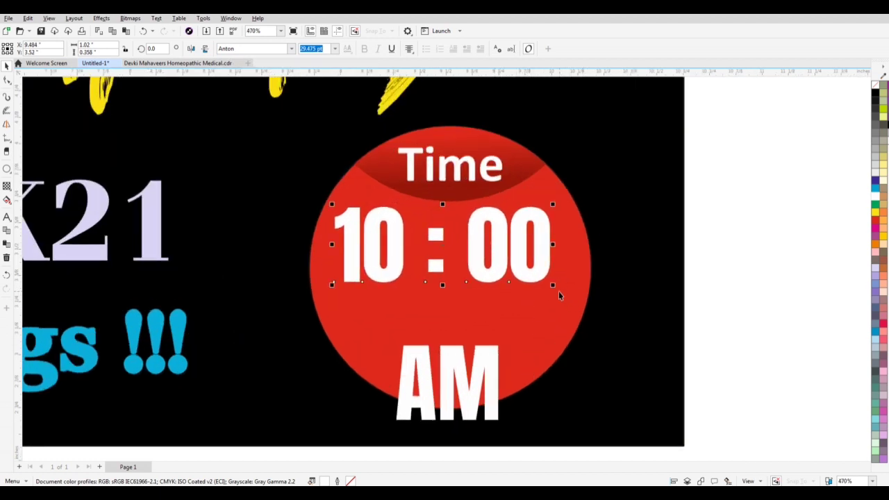
drag(558, 293, 586, 323)
click(590, 307)
click(639, 312)
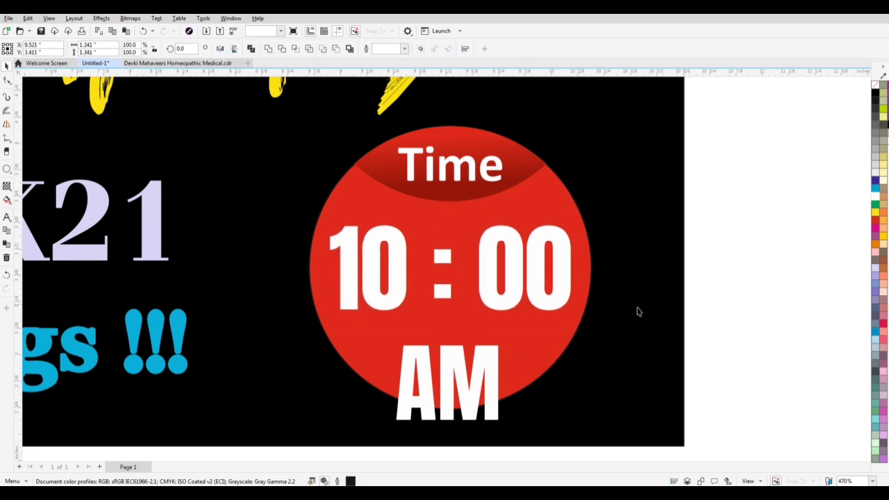
Move "AM" up beneath "10 : 00", shrink it to about 25.1 pt and centre it horizontally in the red circle.
click(464, 364)
drag(464, 364, 465, 334)
drag(504, 394, 496, 387)
shift+click(496, 303)
scroll(528, 316, down, 2)
scroll(434, 237, up, 1)
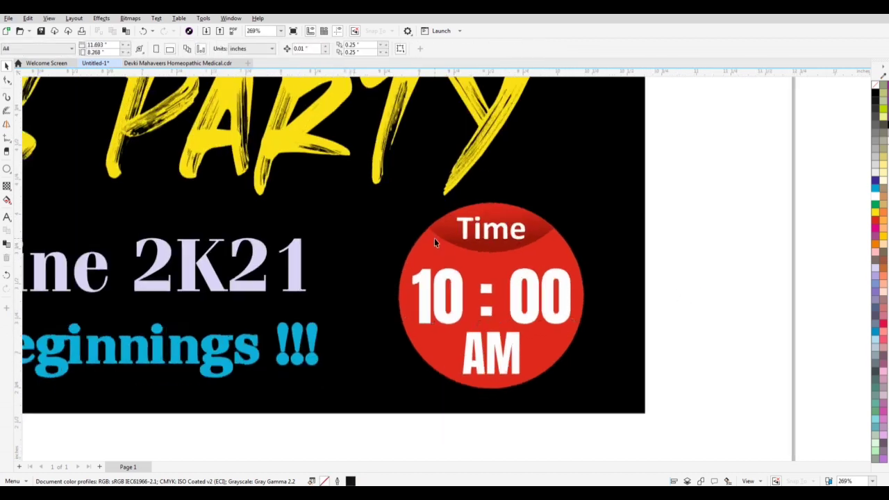
Shift the "10 : 00" text slightly upward between the "Time" heading and "AM" in the red badge.
scroll(591, 233, down, 2)
drag(677, 207, 421, 376)
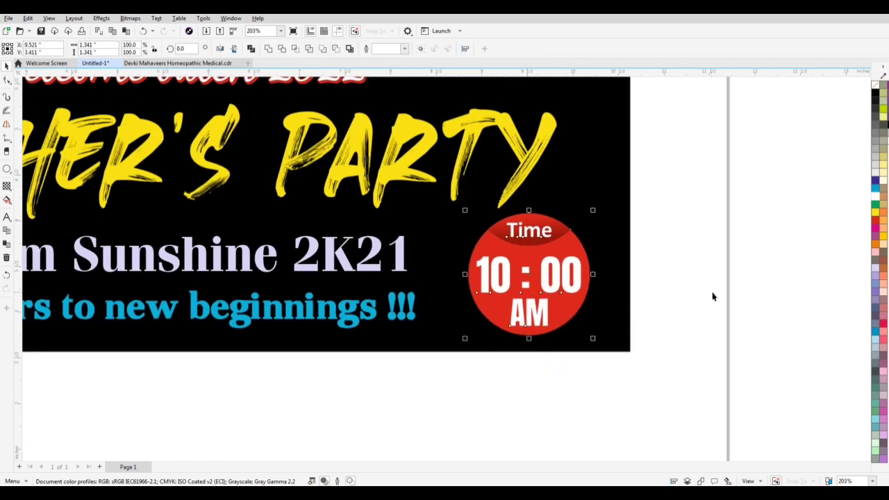
scroll(544, 284, up, 1)
click(544, 282)
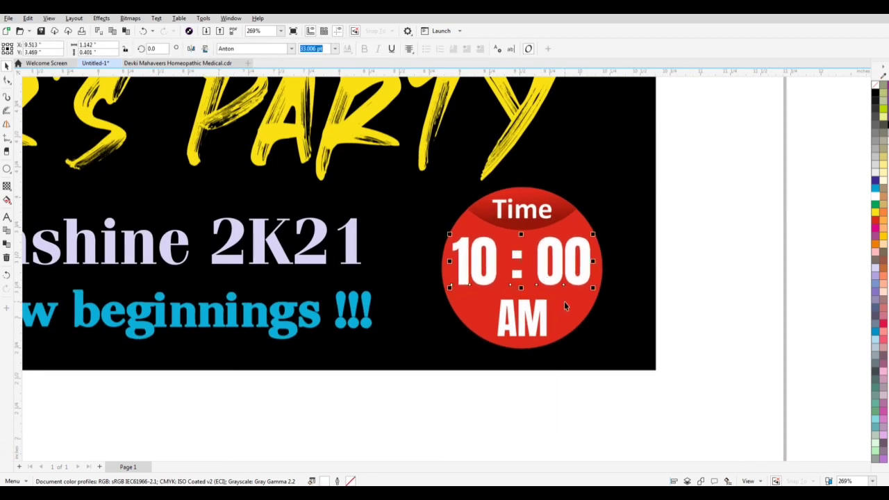
click(565, 302)
Duplicate the whole red time badge to the banner's lower-left area, level with the original.
scroll(564, 301, down, 2)
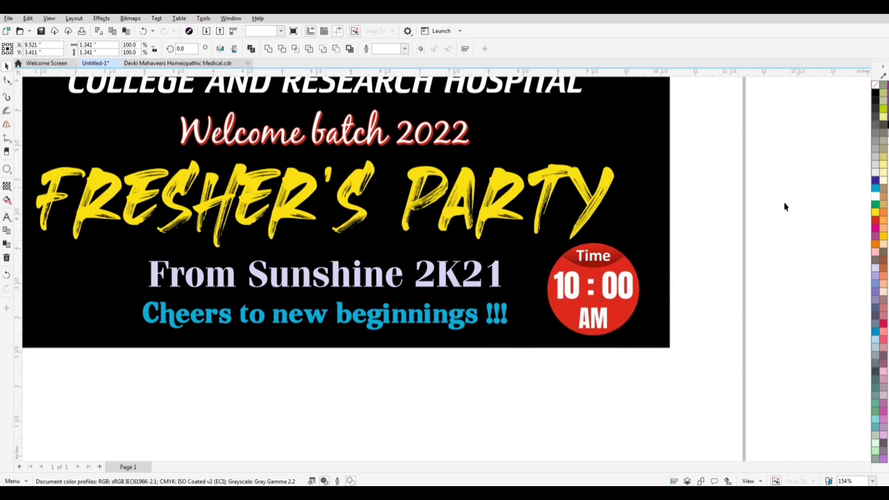
drag(609, 314, 128, 294)
scroll(317, 326, down, 1)
Replace "10 : 00" in the left badge with "16 Sep." and shrink it to about 30.6 pt to fit the circle.
key(F8)
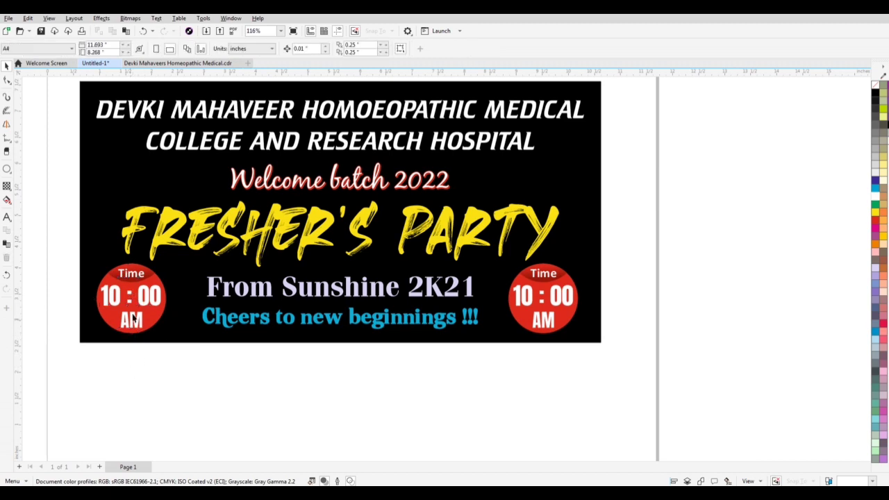
scroll(131, 298, up, 2)
click(129, 299)
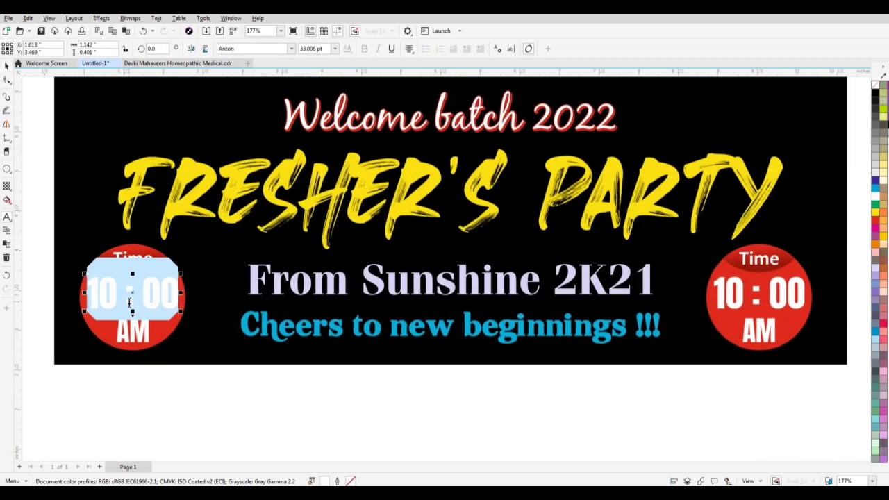
text(16 Sep.)
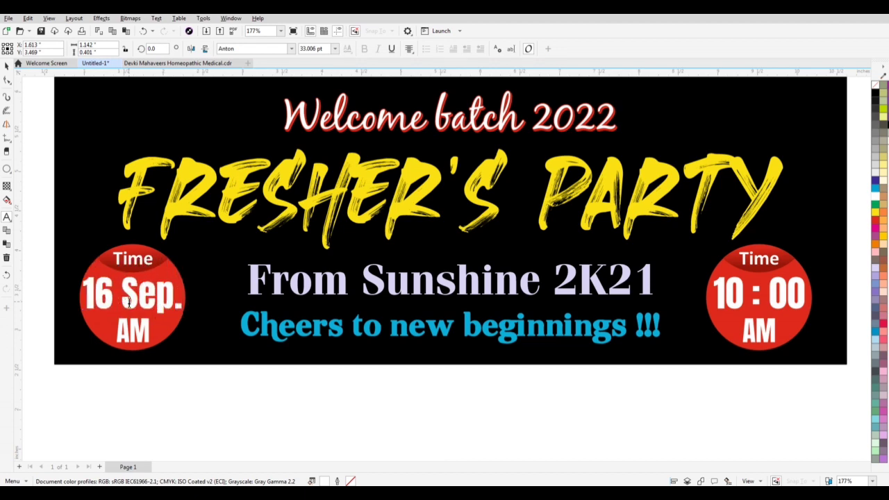
key(Escape)
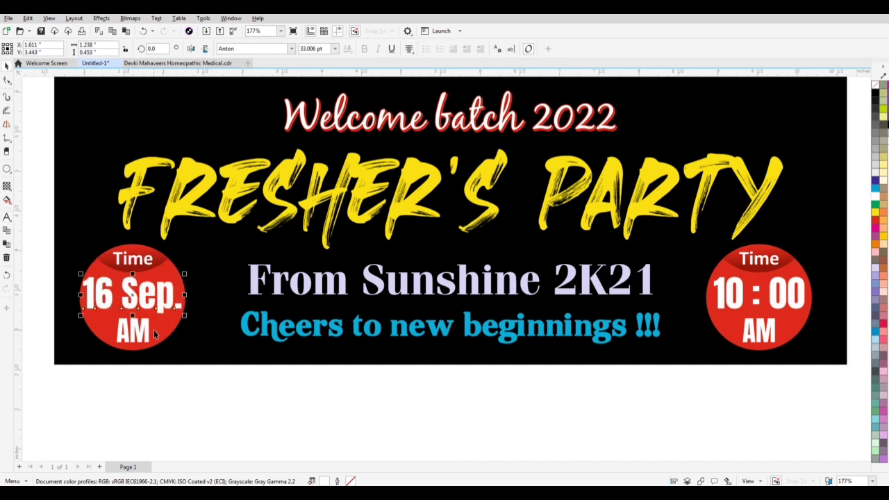
drag(186, 317, 183, 315)
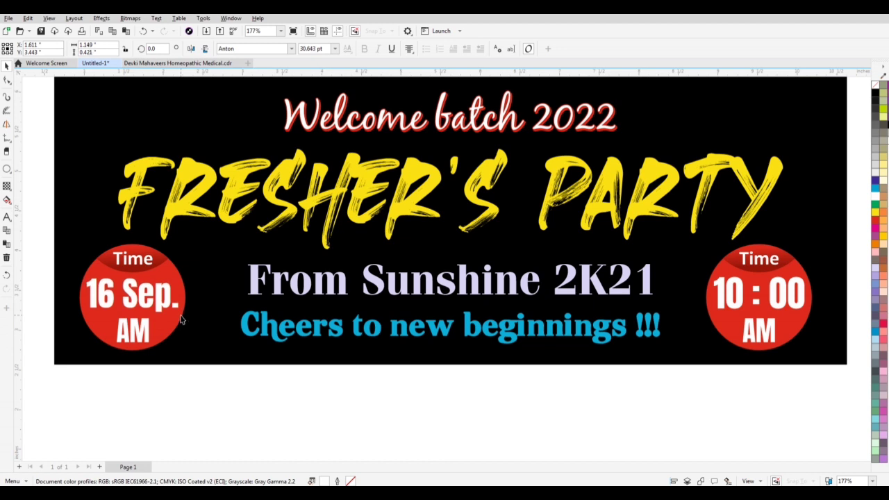
Replace the left badge's "AM" with "2023" and its "Time" heading with "Date".
click(132, 261)
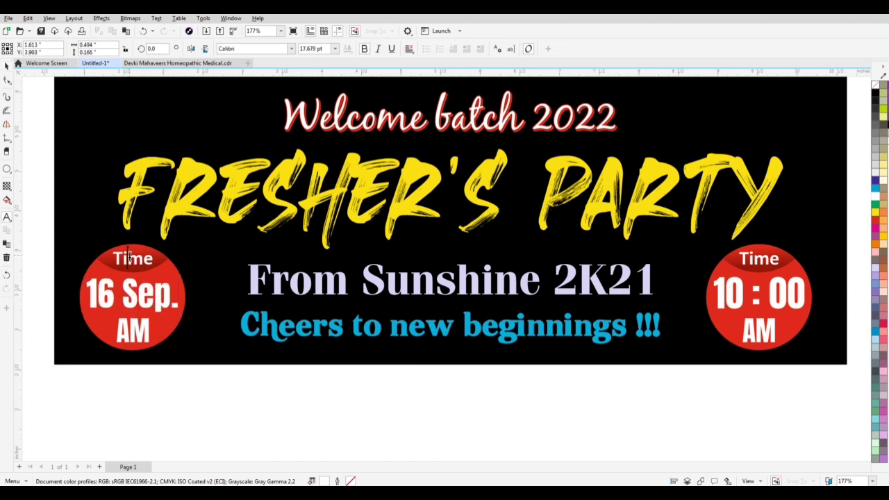
double_click(129, 321)
text(2023)
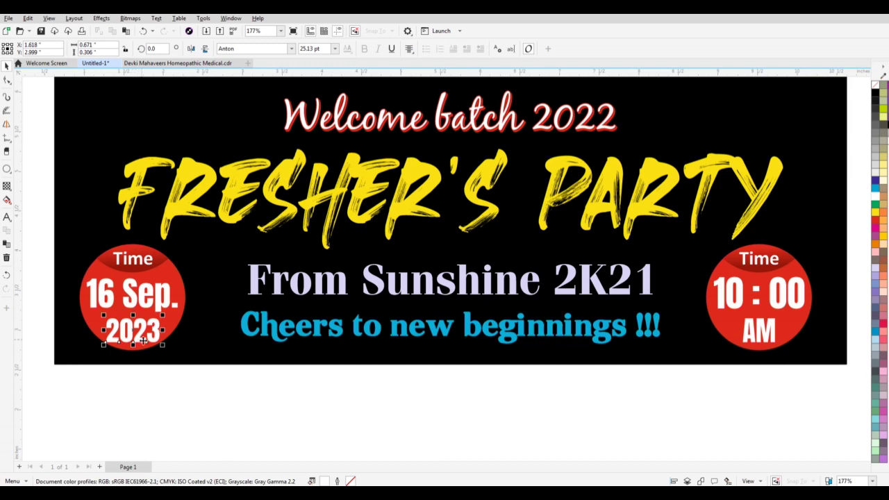
scroll(156, 340, up, 2)
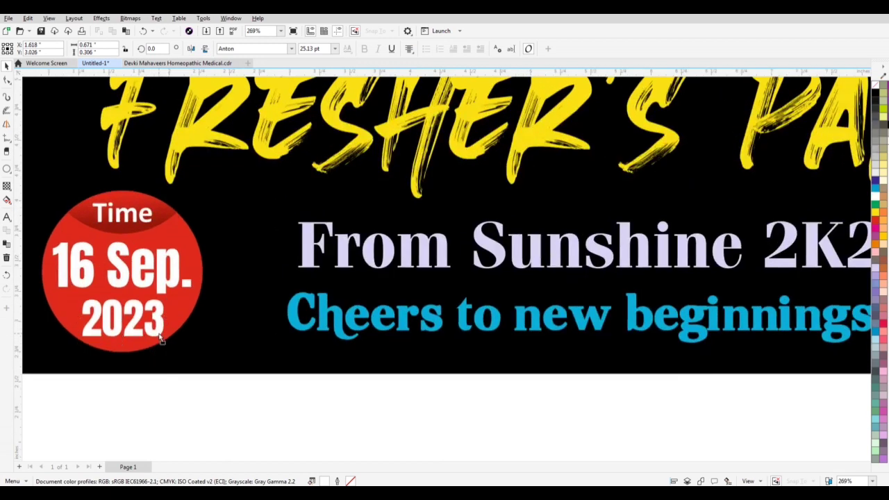
key(Escape)
Move the spark image over the banner's right side and PowerClip it inside the black background rectangle.
scroll(172, 328, down, 2)
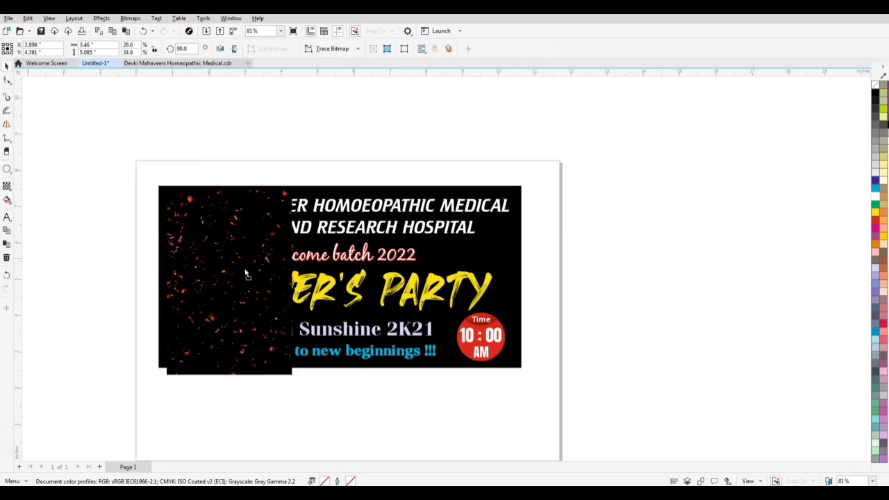
drag(198, 277, 486, 256)
click(531, 284)
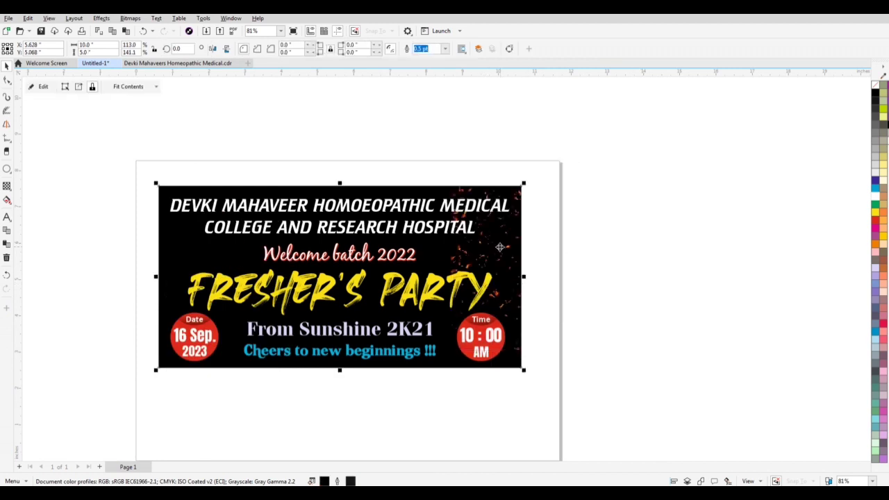
Edit the PowerClip contents: move the spark image to the banner's left edge and repeat mirrored copies across its full width.
ctrl+click(479, 299)
drag(480, 298, 221, 287)
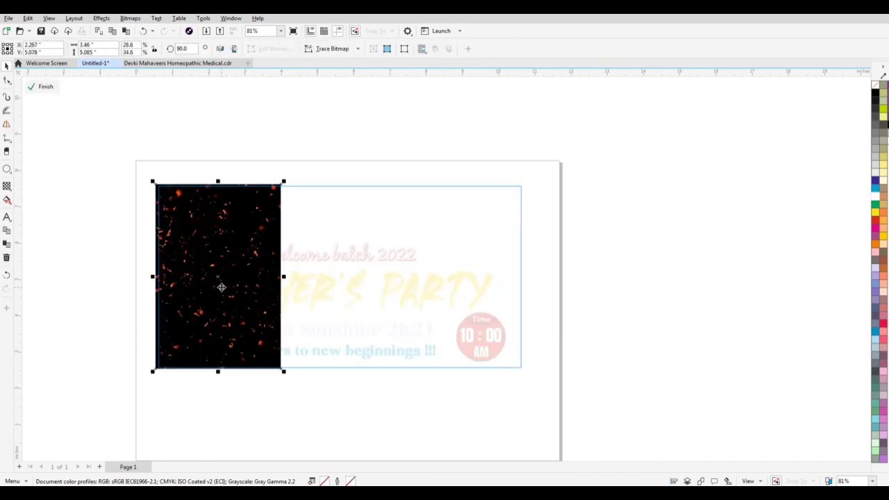
drag(160, 276, 284, 277)
key(ctrl+r)
click(40, 86)
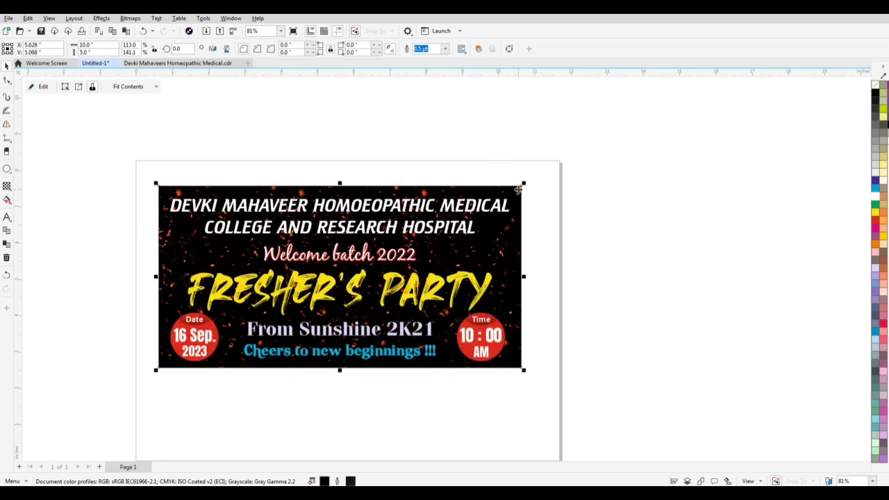
Give the college name text a 1.5 pt black outline that scales with the object and sits behind the fill.
scroll(174, 185, up, 2)
scroll(386, 184, up, 1)
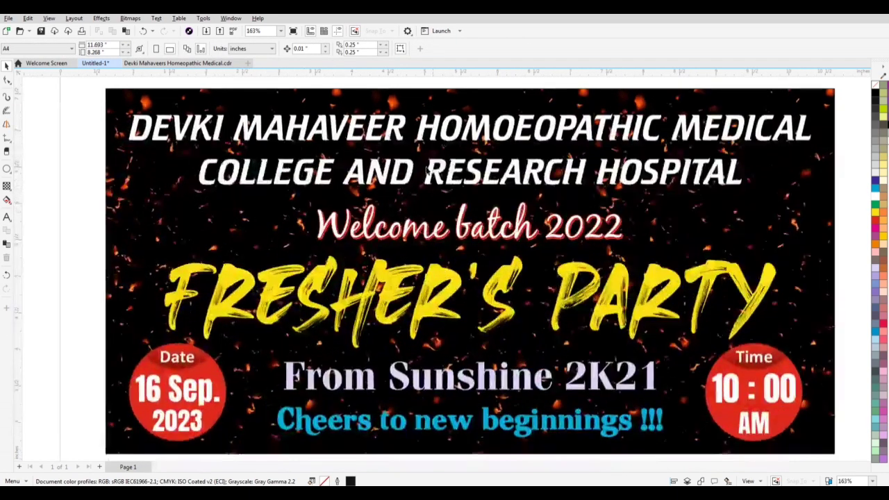
scroll(386, 184, down, 2)
click(385, 174)
key(F12)
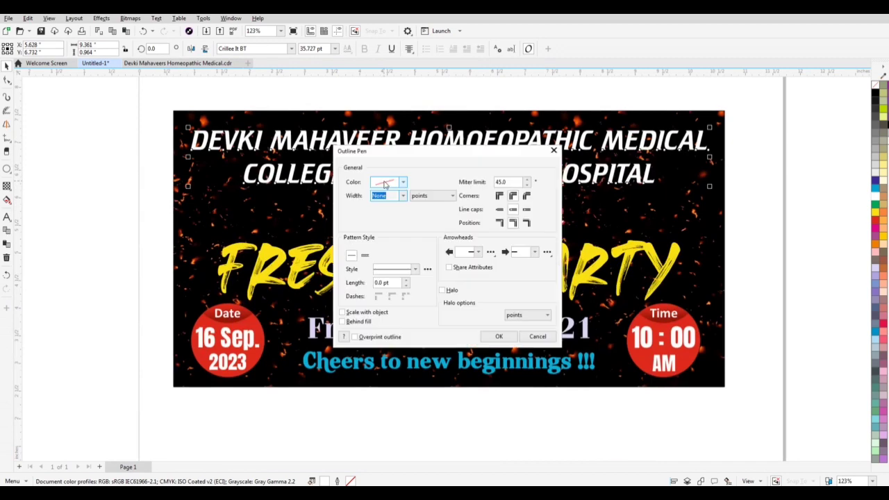
text(1.5)
key(Tab)
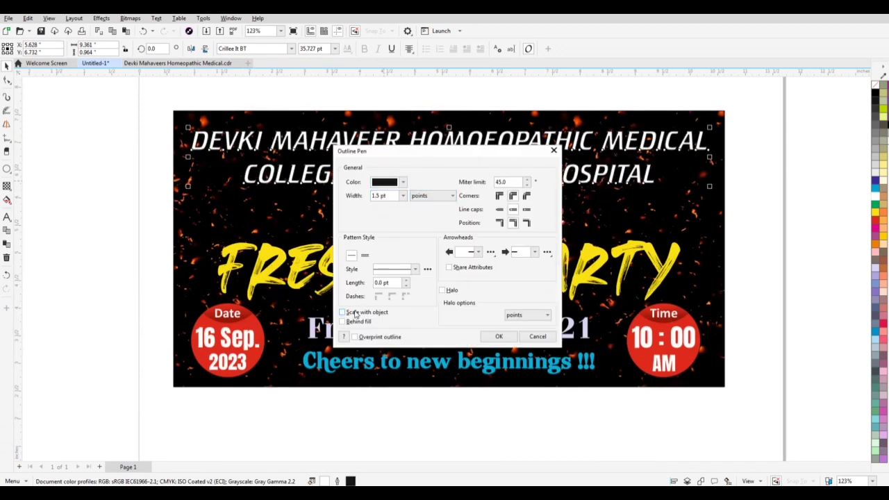
click(355, 312)
click(355, 322)
click(499, 337)
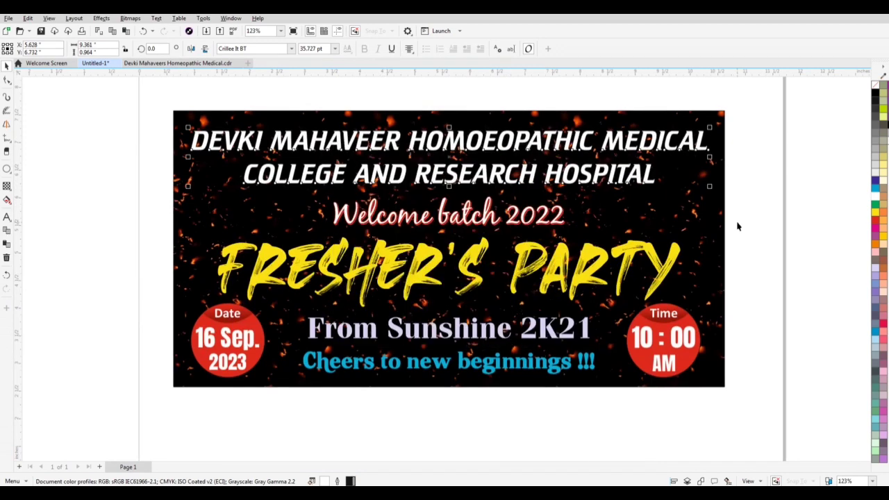
Give the "FRESHER'S PARTY" lettering a 1.5 pt black outline that scales with the object and sits behind the fill.
click(751, 223)
click(674, 259)
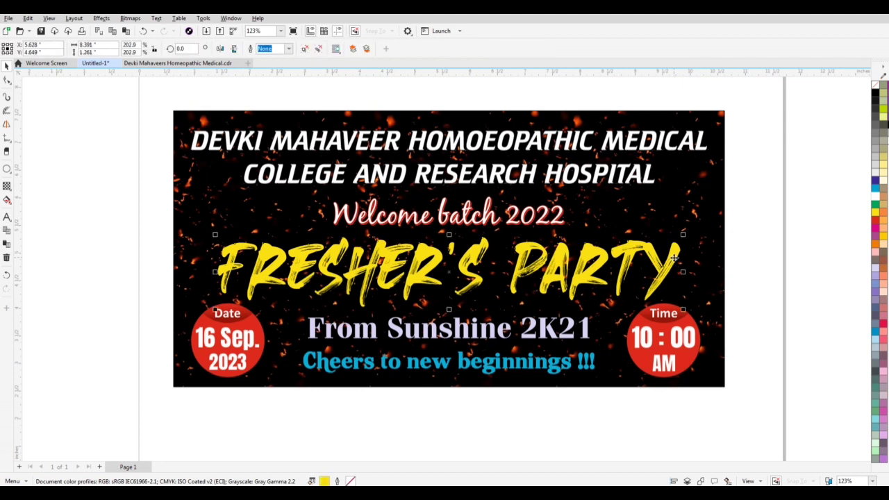
key(F12)
text(1.5)
key(Tab)
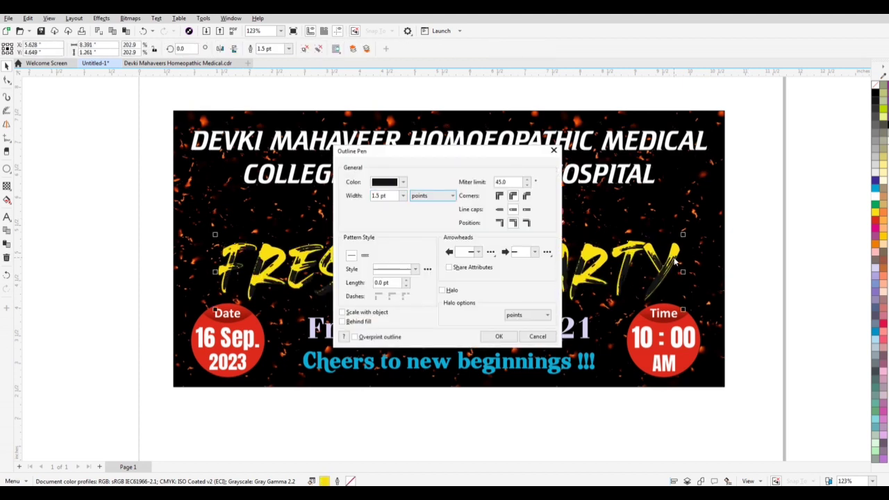
click(359, 313)
click(355, 323)
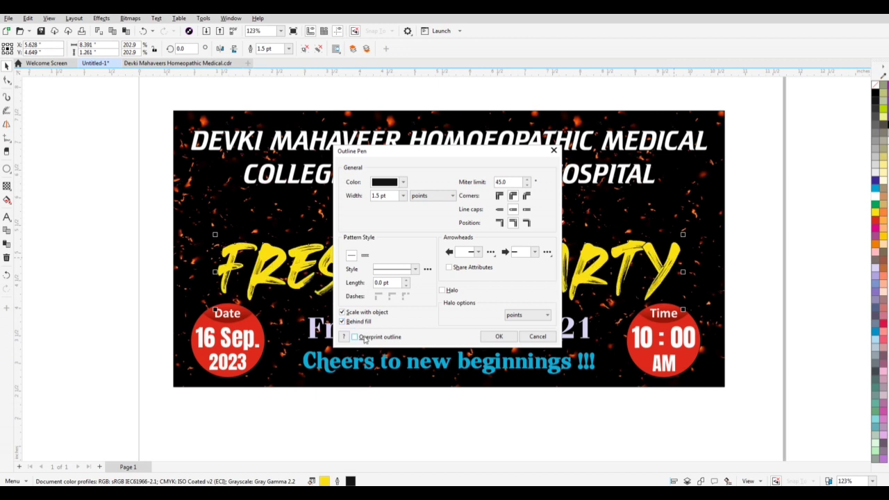
click(488, 337)
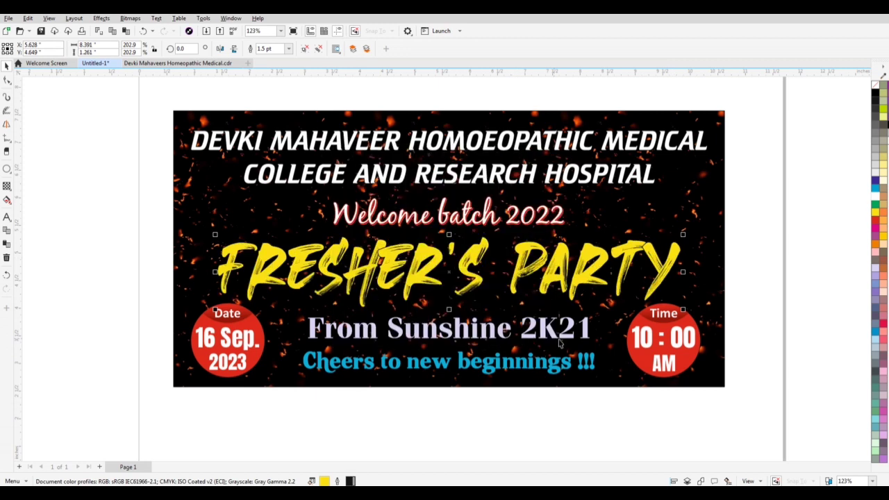
click(767, 325)
scroll(452, 363, down, 1)
scroll(452, 364, up, 1)
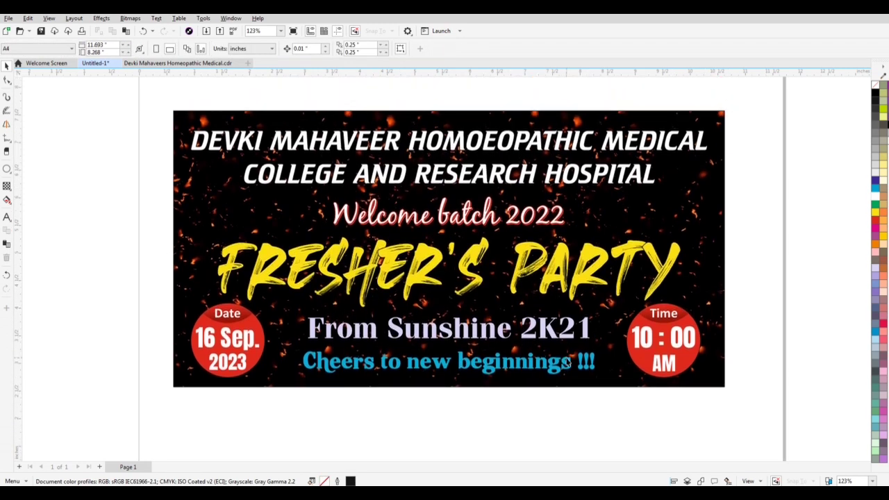
click(567, 363)
click(535, 401)
key(F4)
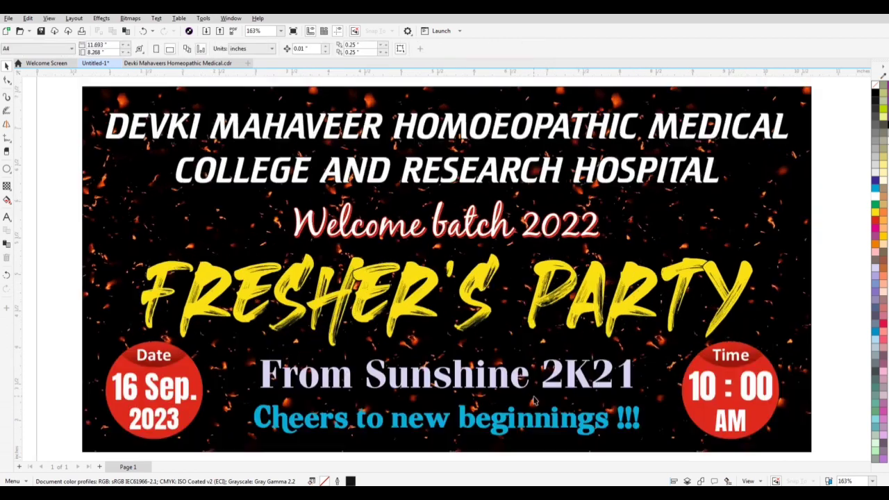